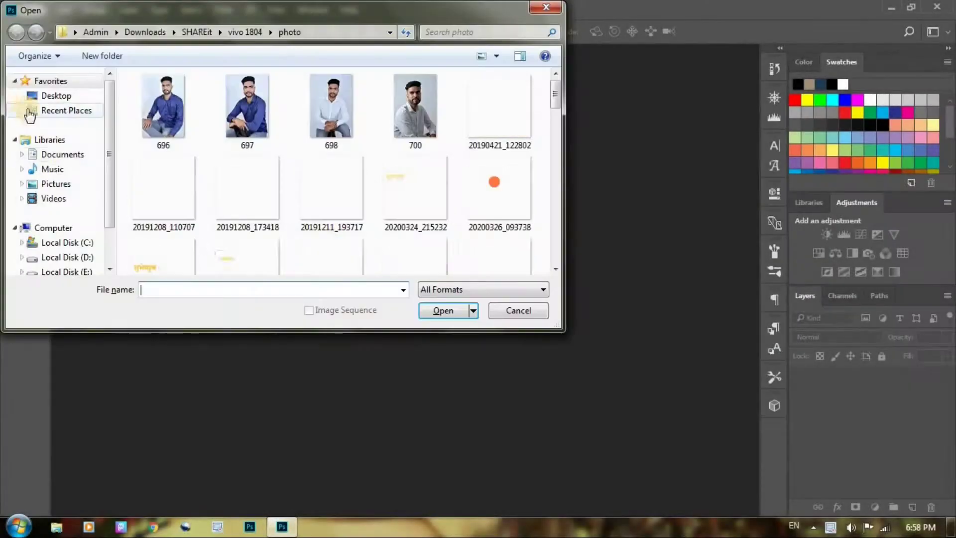
Open the mg graphics 6 background from Banner Material > New Special Banner Background.
{"action": "left_click", "coordinate": [75, 273]}
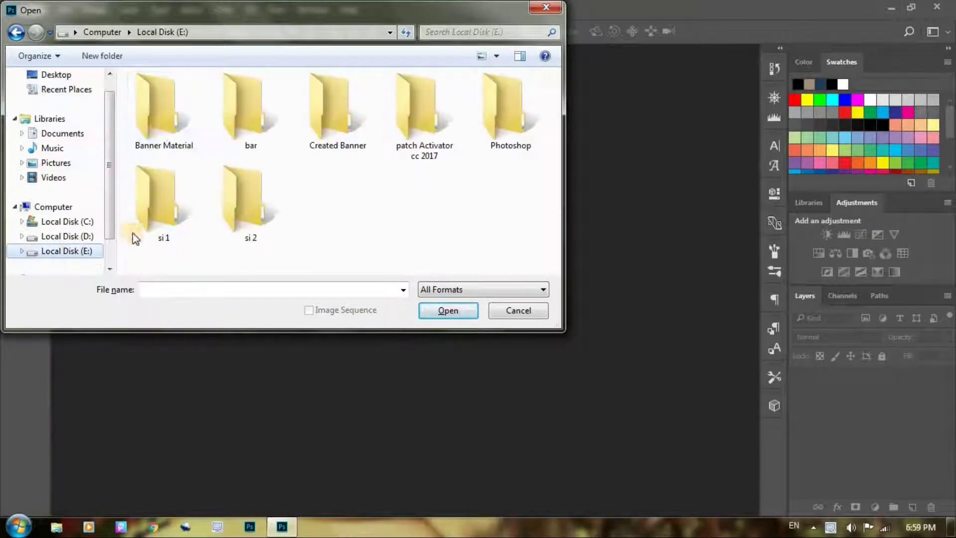
{"action": "double_click", "coordinate": [160, 108]}
{"action": "scroll", "coordinate": [244, 199], "scroll_direction": "down", "scroll_amount": 10}
{"action": "double_click", "coordinate": [256, 222]}
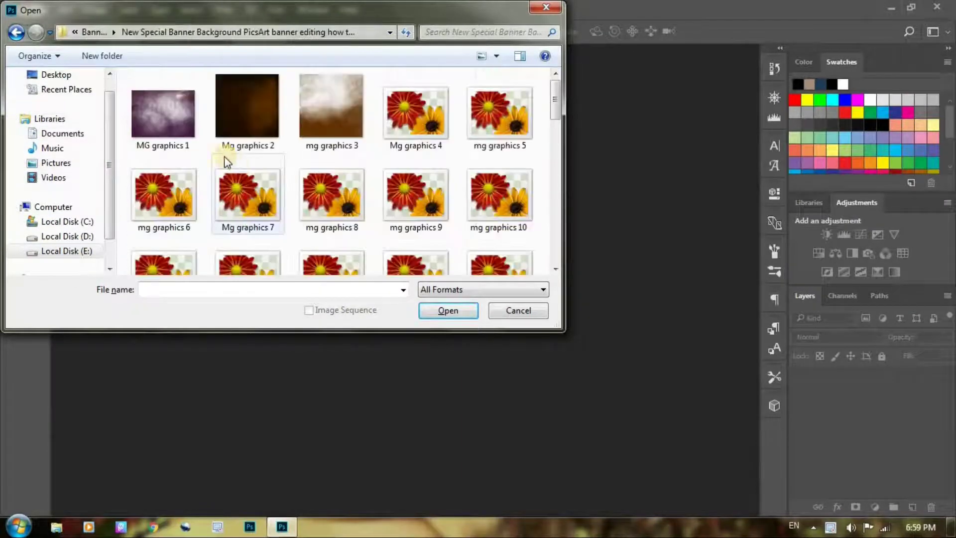
{"action": "left_click", "coordinate": [184, 188]}
{"action": "left_click", "coordinate": [464, 309]}
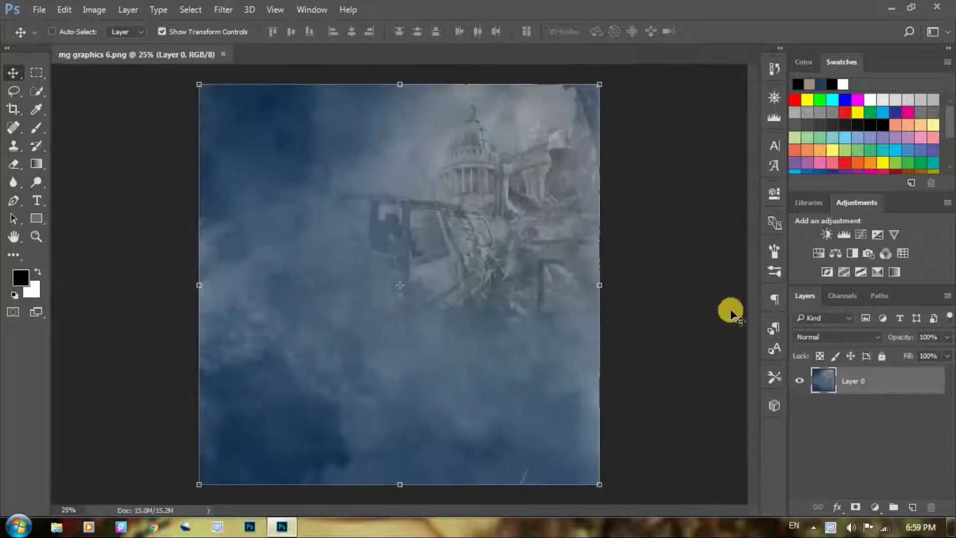
Open the DSC_1433 portrait from the SHAREit photo folder in Downloads.
{"action": "left_click", "coordinate": [39, 9]}
{"action": "left_click", "coordinate": [47, 36]}
{"action": "left_click", "coordinate": [70, 90]}
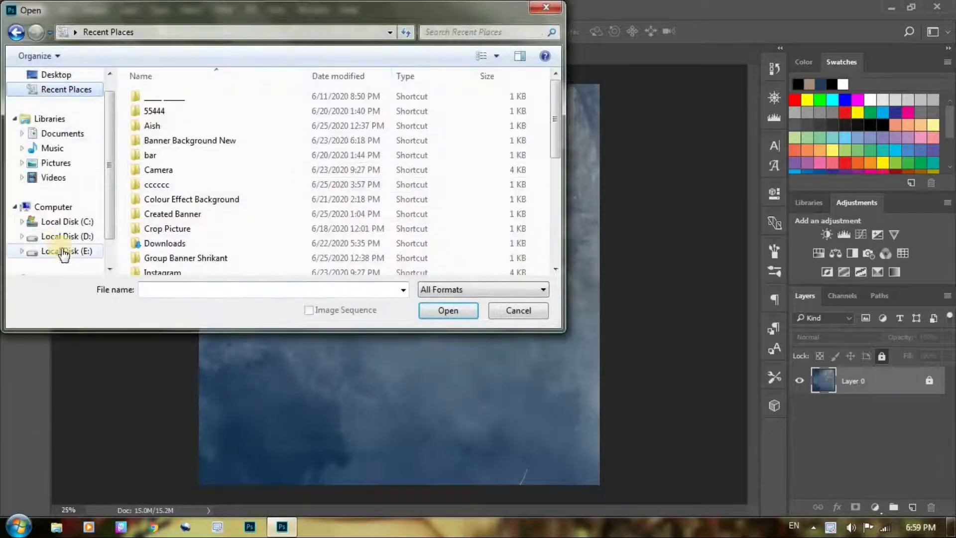
{"action": "left_click", "coordinate": [65, 251]}
{"action": "left_click", "coordinate": [65, 90]}
{"action": "left_click", "coordinate": [162, 243]}
{"action": "double_click", "coordinate": [161, 243]}
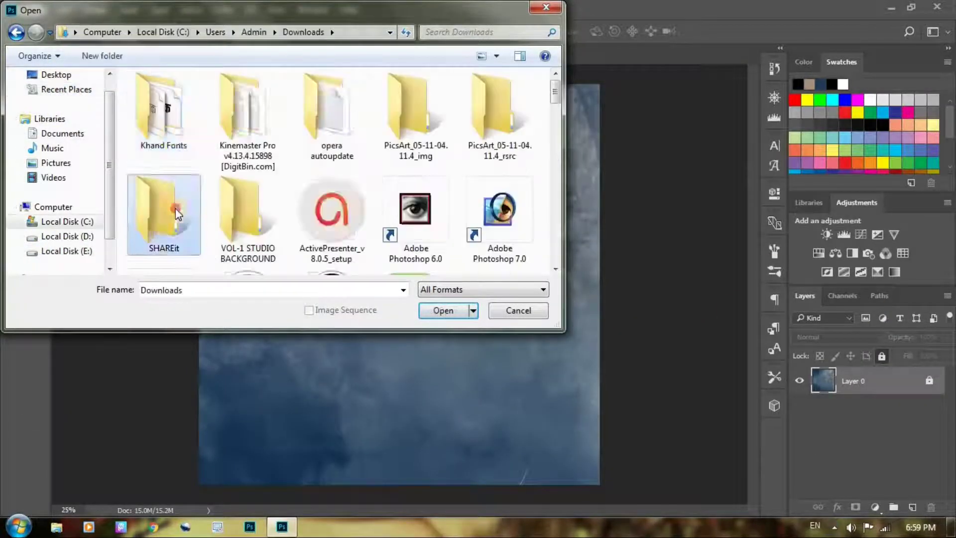
{"action": "double_click", "coordinate": [167, 207]}
{"action": "double_click", "coordinate": [175, 97]}
{"action": "double_click", "coordinate": [177, 99]}
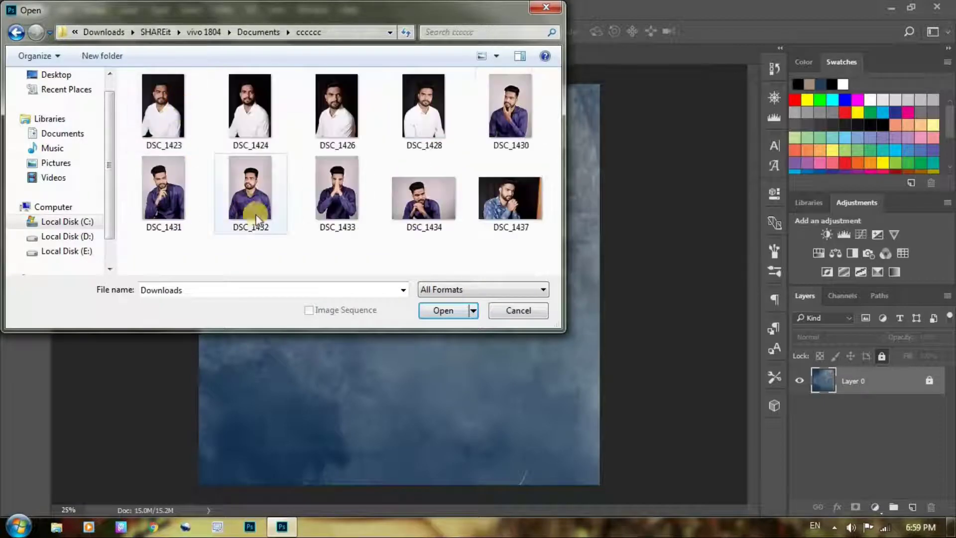
{"action": "left_click", "coordinate": [337, 196]}
{"action": "left_click", "coordinate": [443, 311]}
Quick-select the man in DSC_1433 and drag him into the mg graphics 6 banner.
{"action": "key", "text": "w"}
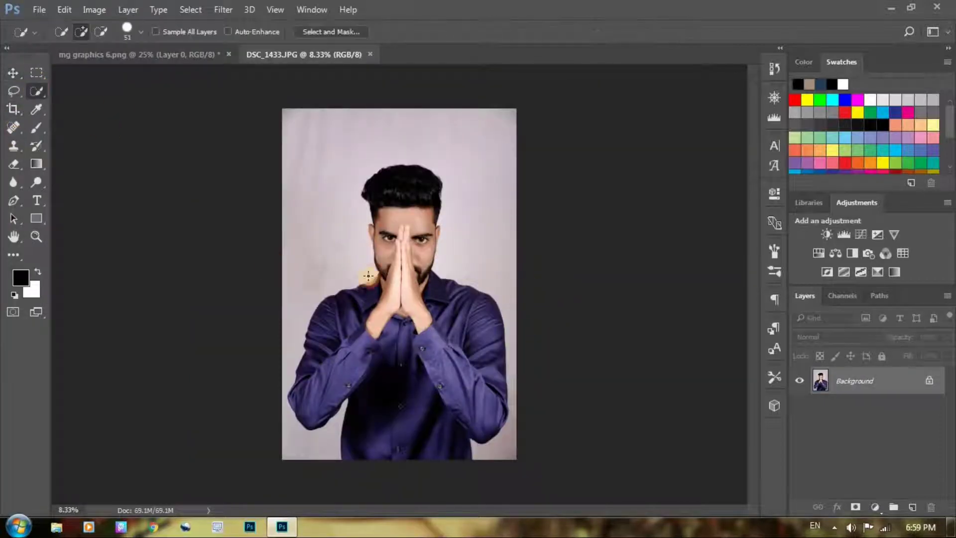
{"action": "mouse_move", "coordinate": [373, 246]}
{"action": "left_mouse_down"}
{"action": "mouse_move", "coordinate": [468, 339]}
{"action": "mouse_move", "coordinate": [438, 376]}
{"action": "mouse_move", "coordinate": [330, 358]}
{"action": "mouse_move", "coordinate": [326, 327]}
{"action": "left_mouse_up"}
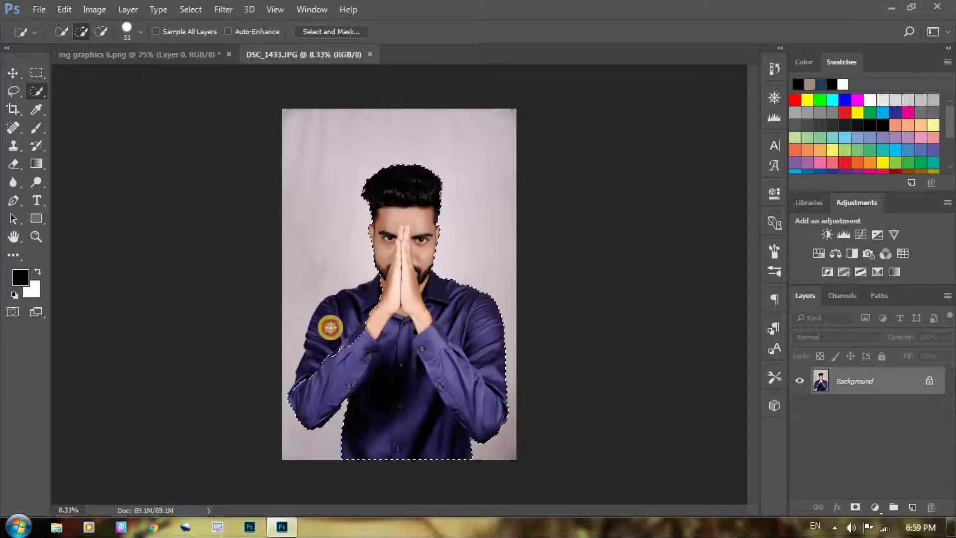
{"action": "left_click", "coordinate": [13, 72]}
{"action": "left_click_drag", "start_coordinate": [398, 324], "coordinate": [408, 244]}
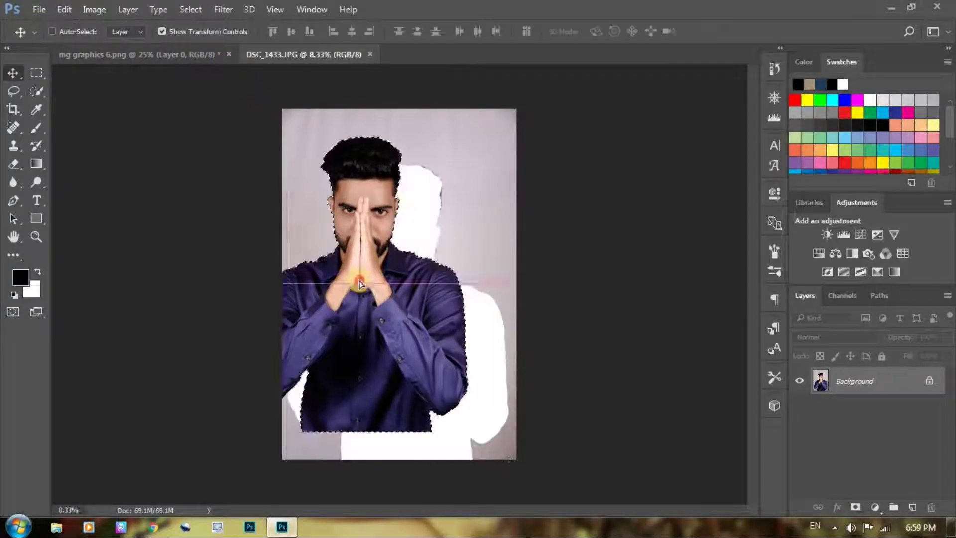
Scale the placed man down and move him to the canvas centre.
{"action": "key", "text": "ctrl+minus"}
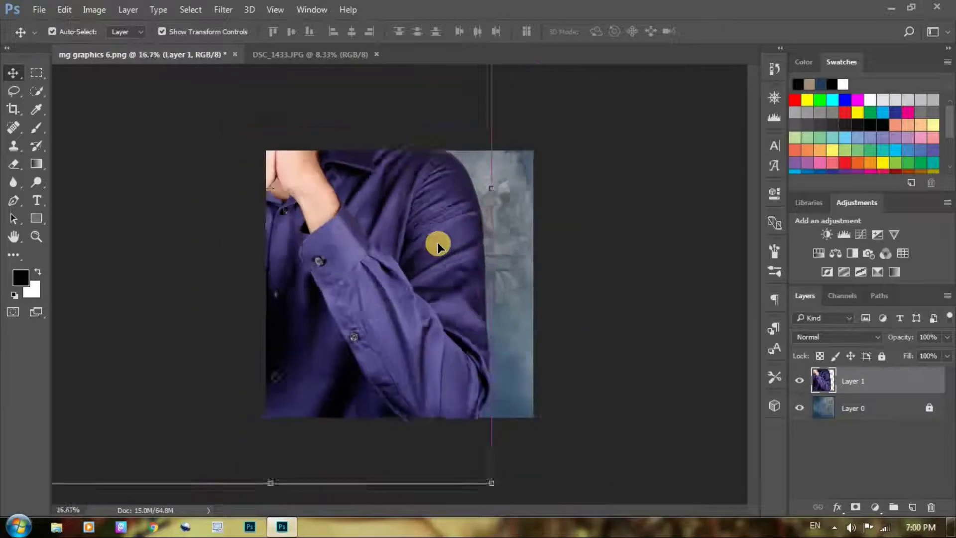
{"action": "key", "text": "ctrl+minus"}
{"action": "key", "text": "ctrl+minus"}
{"action": "key", "text": "ctrl+minus"}
{"action": "left_click_drag", "start_coordinate": [270, 140], "coordinate": [384, 260]}
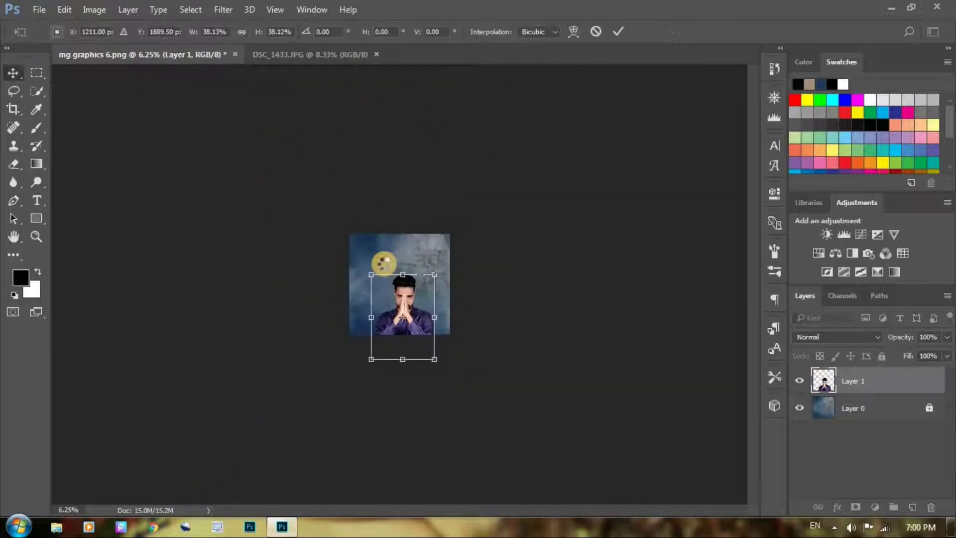
{"action": "key", "text": "Return"}
{"action": "key", "text": "ctrl+plus"}
{"action": "key", "text": "ctrl+plus"}
{"action": "key", "text": "ctrl+plus"}
{"action": "mouse_move", "coordinate": [453, 424]}
{"action": "left_mouse_down"}
{"action": "mouse_move", "coordinate": [440, 331]}
{"action": "mouse_move", "coordinate": [467, 342]}
{"action": "left_mouse_up"}
{"action": "key", "text": "ctrl+plus"}
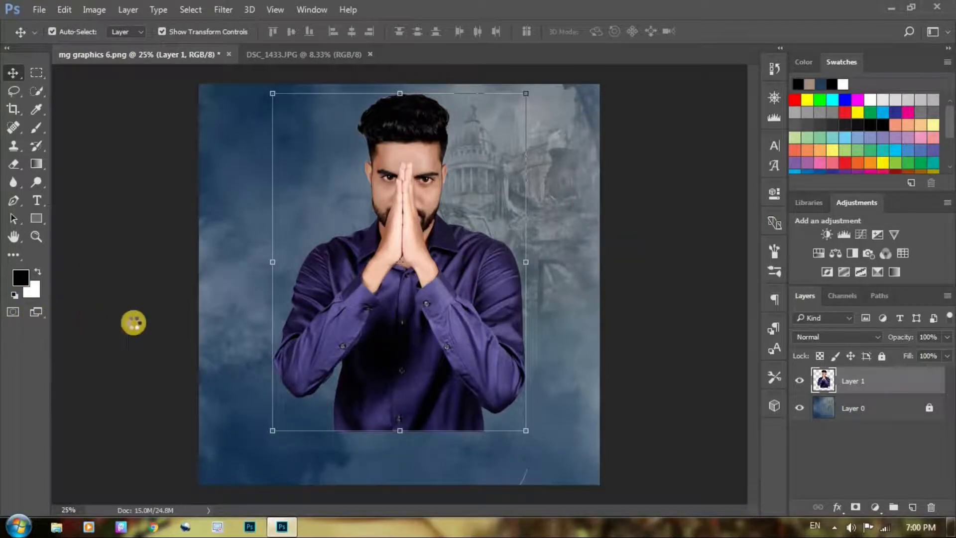
{"action": "key", "text": "ctrl+shift+a"}
Apply Camera Raw with Clarity +100, raised Exposure and Shadows +18 to the man.
{"action": "left_click_drag", "start_coordinate": [775, 429], "coordinate": [858, 430]}
{"action": "left_click_drag", "start_coordinate": [774, 287], "coordinate": [801, 294]}
{"action": "left_click_drag", "start_coordinate": [776, 353], "coordinate": [792, 355]}
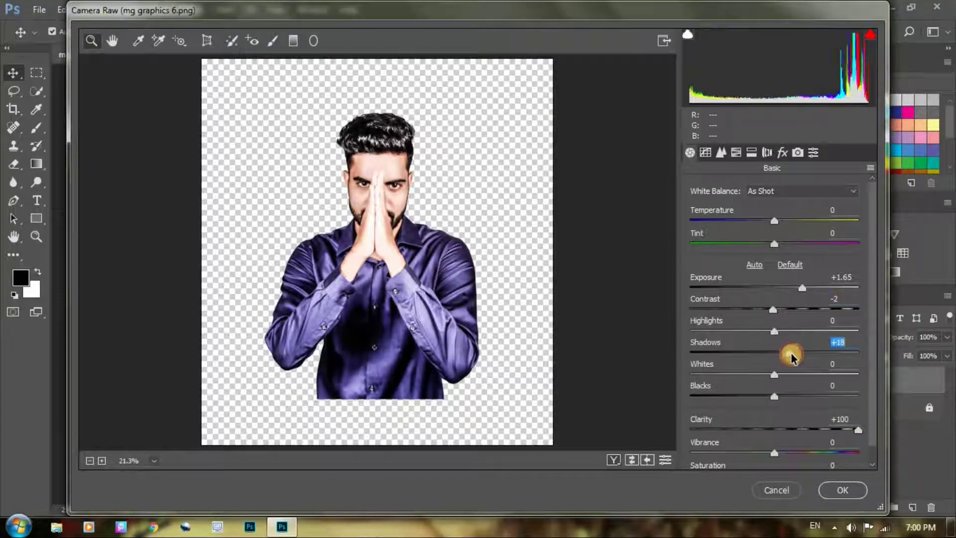
{"action": "left_click", "coordinate": [842, 490]}
Reposition the man and erase his lower shirt so it fades into the smoke.
{"action": "left_click_drag", "start_coordinate": [426, 214], "coordinate": [436, 253]}
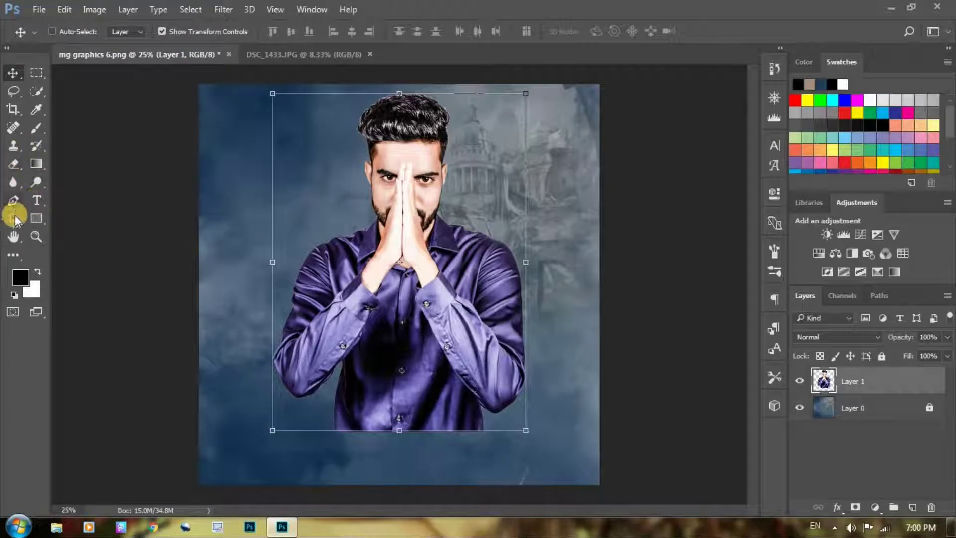
{"action": "left_click", "coordinate": [29, 163]}
{"action": "left_click_drag", "start_coordinate": [267, 399], "coordinate": [372, 455]}
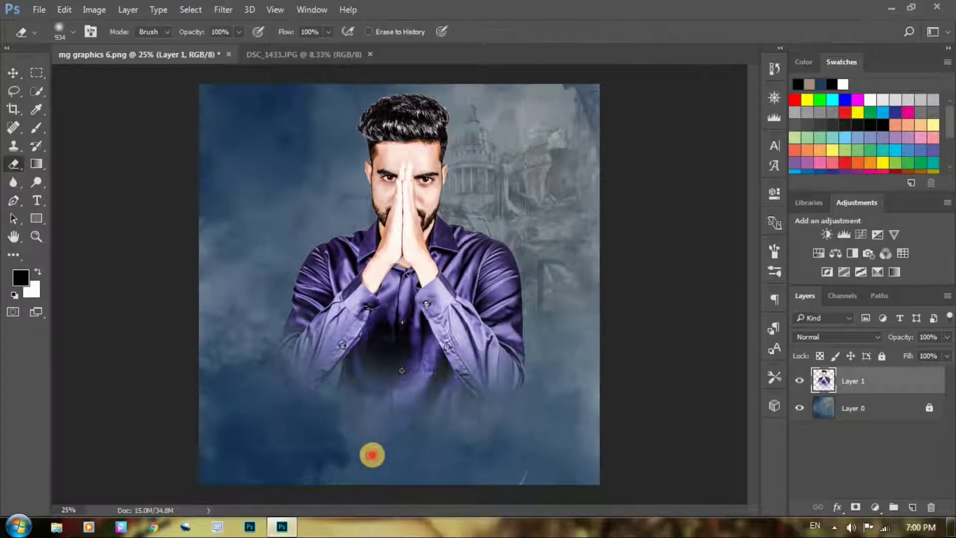
Set the man's layer to Luminosity blend mode and lock it.
{"action": "left_click", "coordinate": [13, 72]}
{"action": "left_click", "coordinate": [837, 336]}
{"action": "left_click", "coordinate": [811, 328]}
{"action": "left_click", "coordinate": [881, 355]}
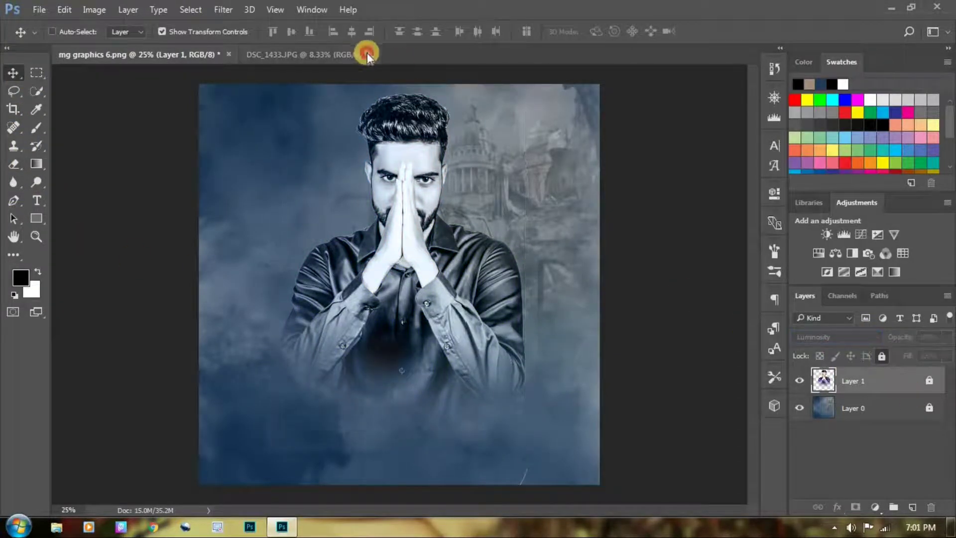
Open the second portrait, DSC_1434, and zoom in on the face.
{"action": "left_click", "coordinate": [39, 10]}
{"action": "left_click", "coordinate": [55, 38]}
{"action": "left_click", "coordinate": [438, 209]}
{"action": "left_click", "coordinate": [440, 309]}
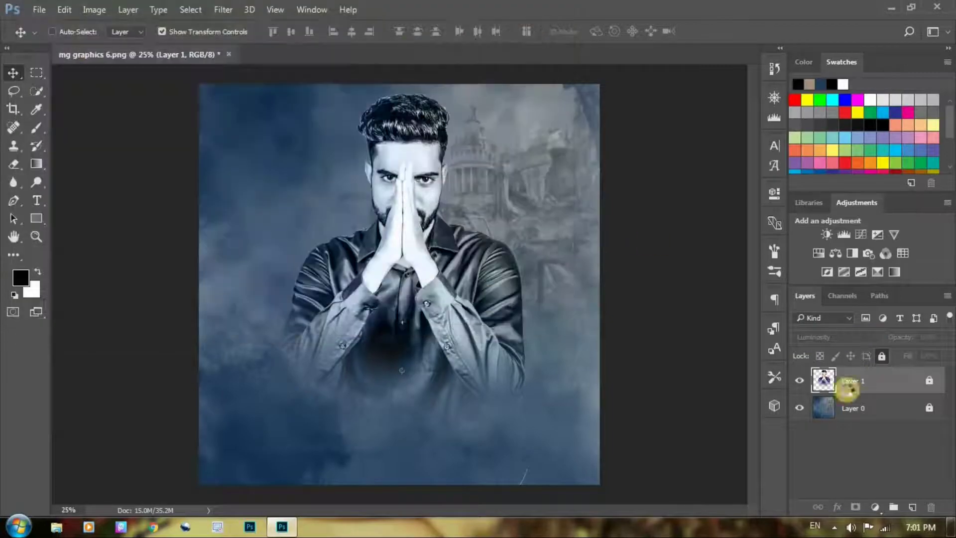
{"action": "key", "text": "ctrl+plus"}
{"action": "key", "text": "ctrl+plus"}
{"action": "key", "text": "ctrl+plus"}
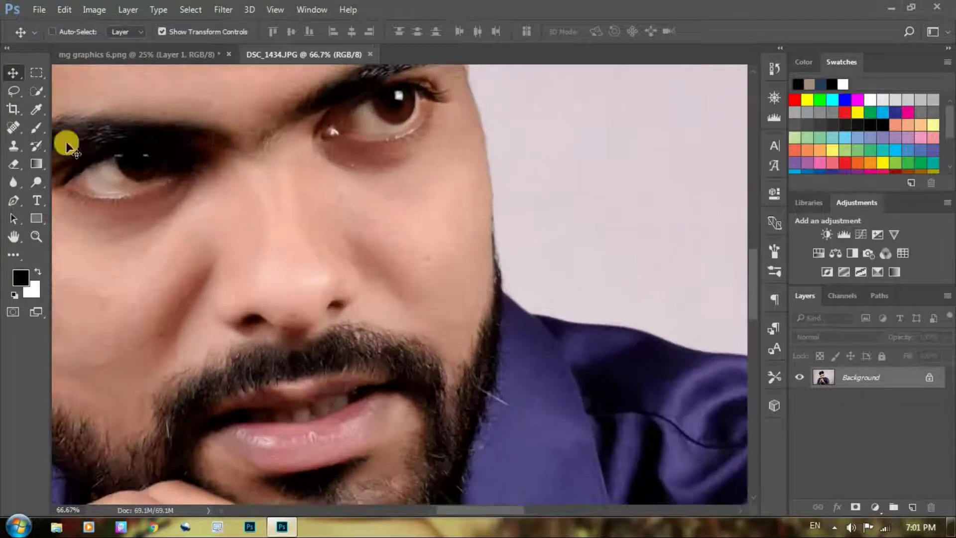
Heal the blemish on the second man's forehead with the Spot Healing Brush.
{"action": "left_click", "coordinate": [13, 131]}
{"action": "left_click", "coordinate": [271, 146]}
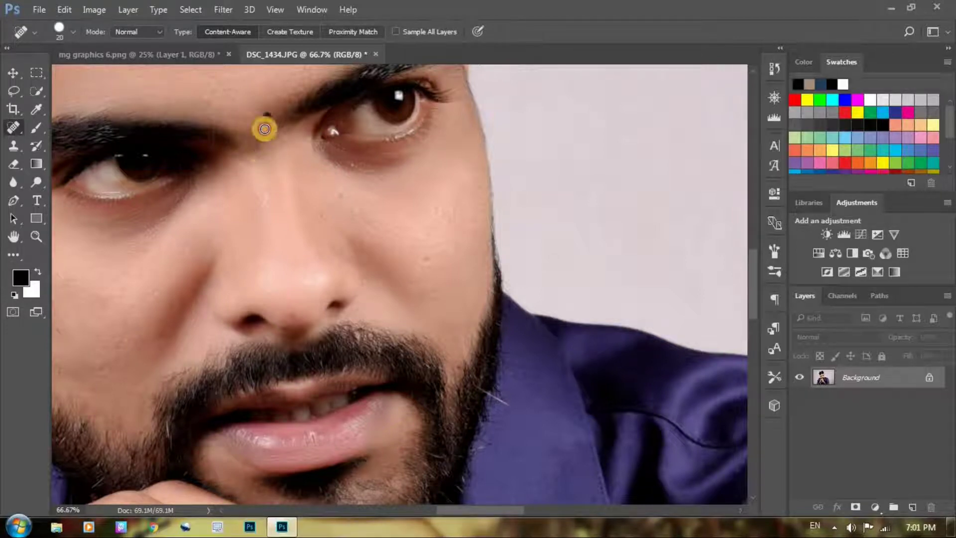
{"action": "left_click", "coordinate": [10, 77]}
{"action": "key", "text": "ctrl+minus"}
{"action": "key", "text": "ctrl+minus"}
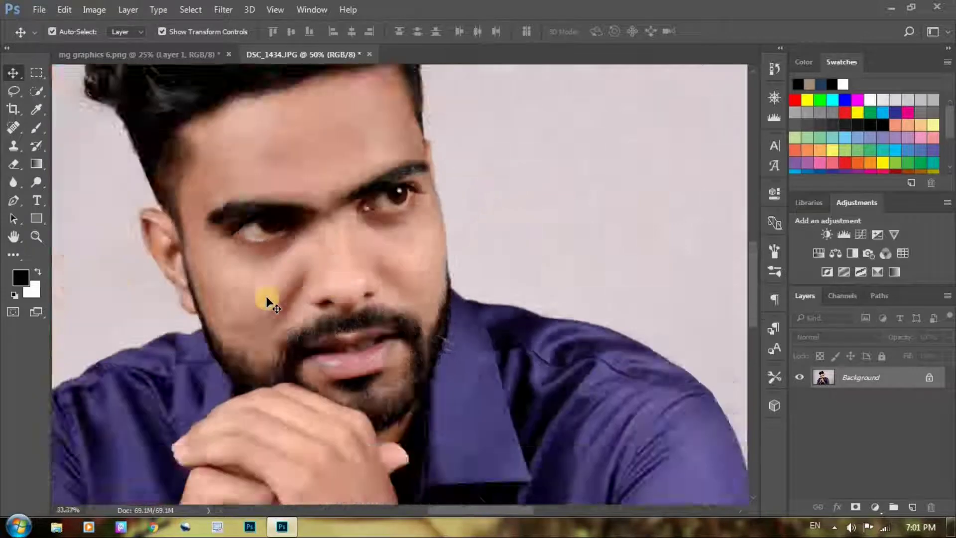
{"action": "key", "text": "ctrl+minus"}
{"action": "key", "text": "ctrl+minus"}
{"action": "key", "text": "ctrl+minus"}
Quick-select the second man and drag him into the mg graphics 6 banner.
{"action": "left_click", "coordinate": [36, 91]}
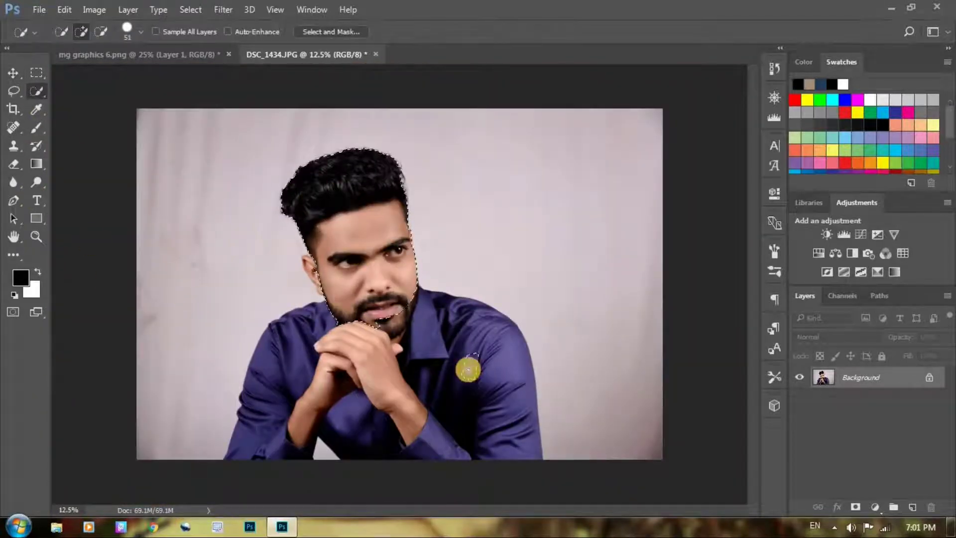
{"action": "left_click_drag", "start_coordinate": [468, 370], "coordinate": [470, 373]}
{"action": "mouse_move", "coordinate": [383, 367]}
{"action": "left_mouse_down"}
{"action": "mouse_move", "coordinate": [442, 320]}
{"action": "mouse_move", "coordinate": [288, 396]}
{"action": "mouse_move", "coordinate": [348, 399]}
{"action": "mouse_move", "coordinate": [299, 451]}
{"action": "mouse_move", "coordinate": [312, 265]}
{"action": "mouse_move", "coordinate": [330, 277]}
{"action": "mouse_move", "coordinate": [317, 273]}
{"action": "left_mouse_up"}
{"action": "left_click", "coordinate": [13, 73]}
{"action": "left_click_drag", "start_coordinate": [348, 324], "coordinate": [399, 285]}
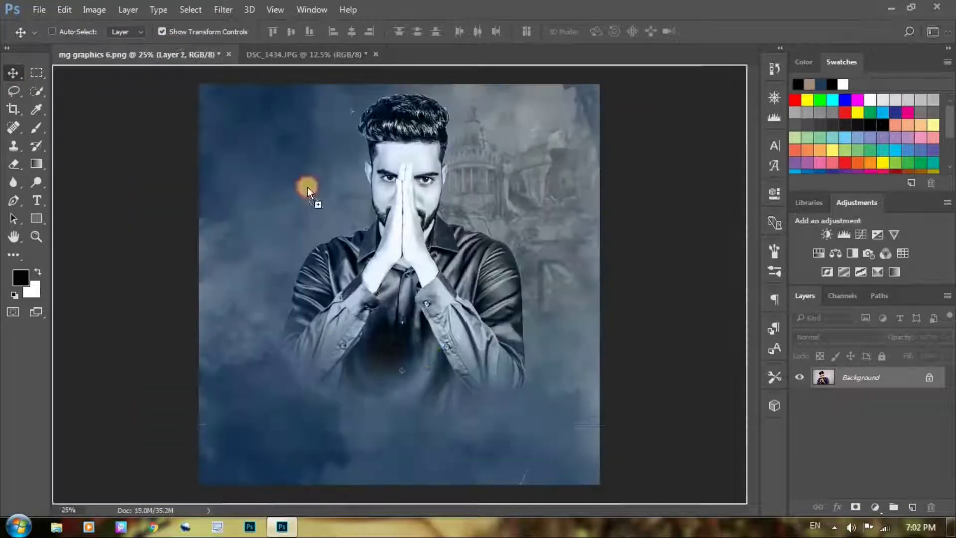
Shrink the second man and fit him at lower centre over the first man's chest.
{"action": "key", "text": "ctrl+minus"}
{"action": "key", "text": "ctrl+minus"}
{"action": "key", "text": "ctrl+minus"}
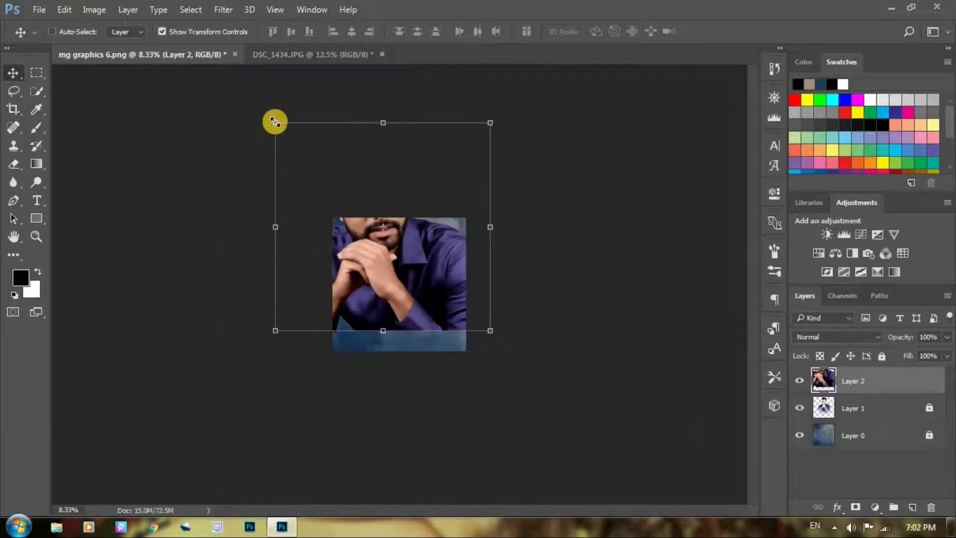
{"action": "left_click_drag", "start_coordinate": [274, 120], "coordinate": [431, 275]}
{"action": "key", "text": "Return"}
{"action": "key", "text": "ctrl+plus"}
{"action": "key", "text": "ctrl+plus"}
{"action": "key", "text": "ctrl+plus"}
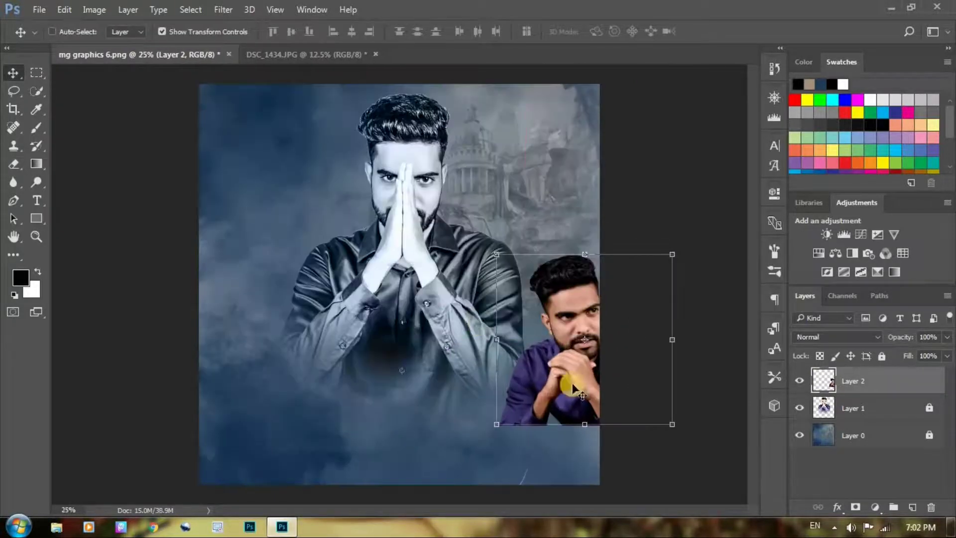
{"action": "left_click_drag", "start_coordinate": [553, 361], "coordinate": [378, 366]}
{"action": "key", "text": "ctrl+t"}
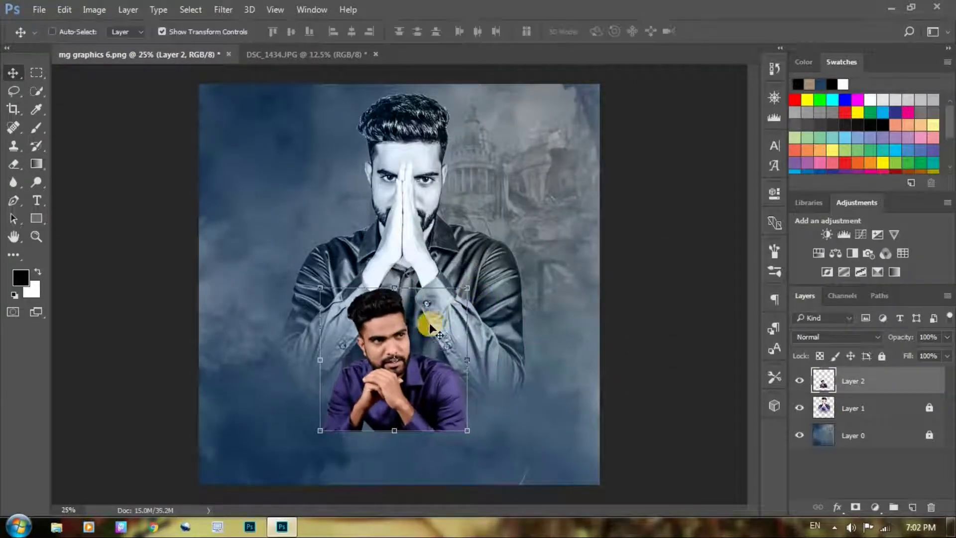
{"action": "left_click_drag", "start_coordinate": [440, 315], "coordinate": [473, 336]}
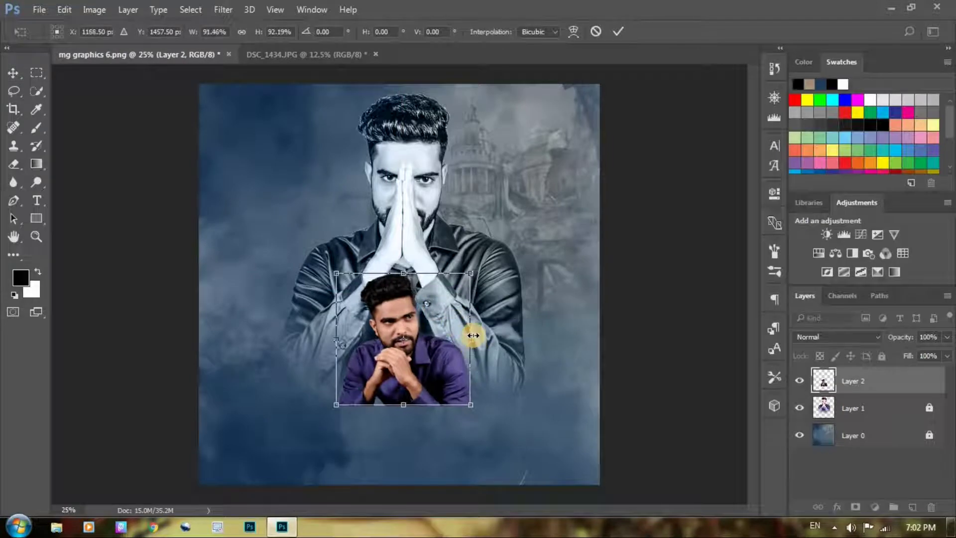
{"action": "key", "text": "Return"}
Erase the second man's bottom edge so it fades into the smoke.
{"action": "key", "text": "e"}
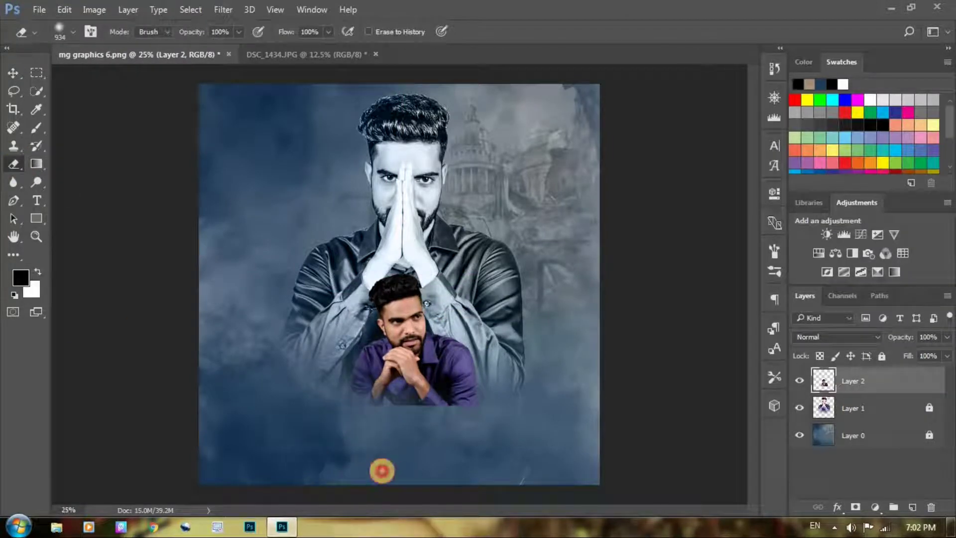
{"action": "left_click_drag", "start_coordinate": [382, 471], "coordinate": [379, 469]}
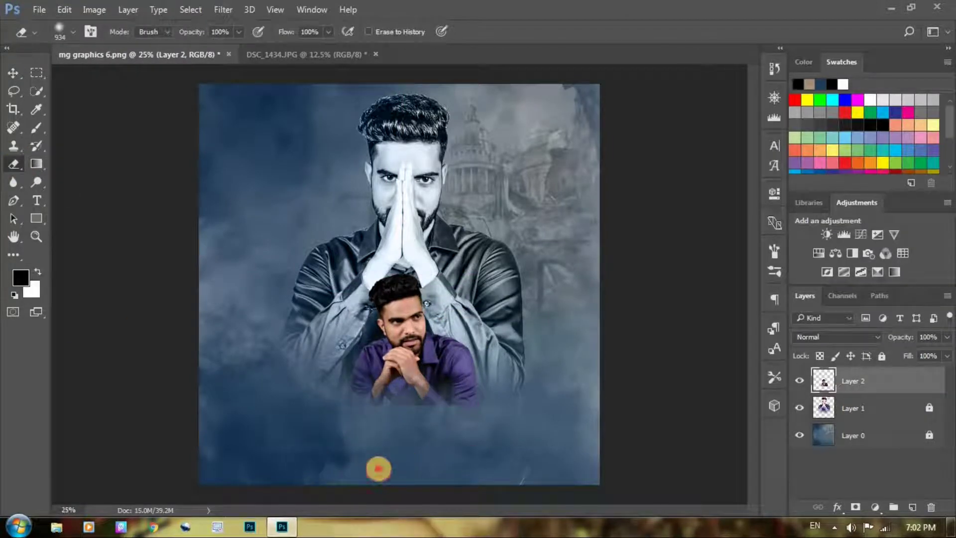
{"action": "left_click", "coordinate": [12, 73]}
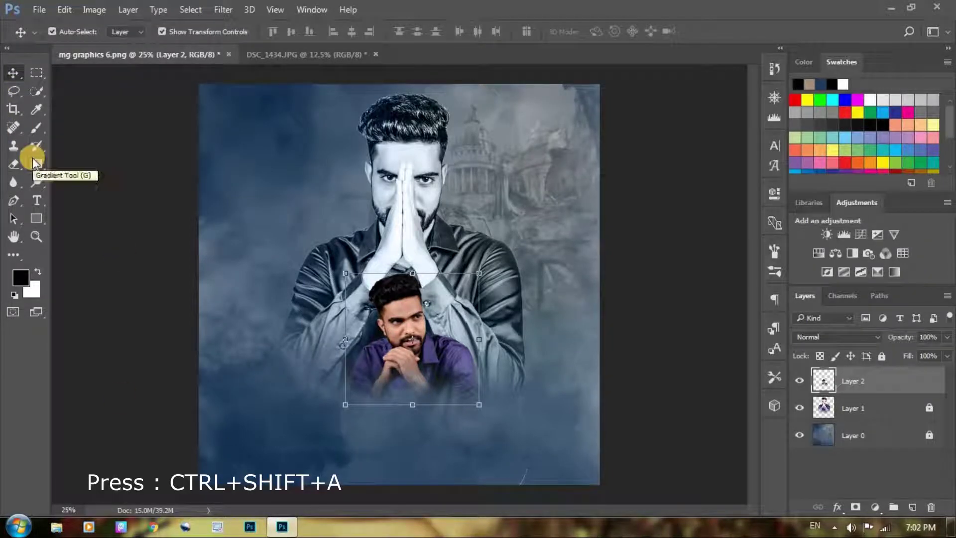
{"action": "key", "text": "ctrl+shift+a"}
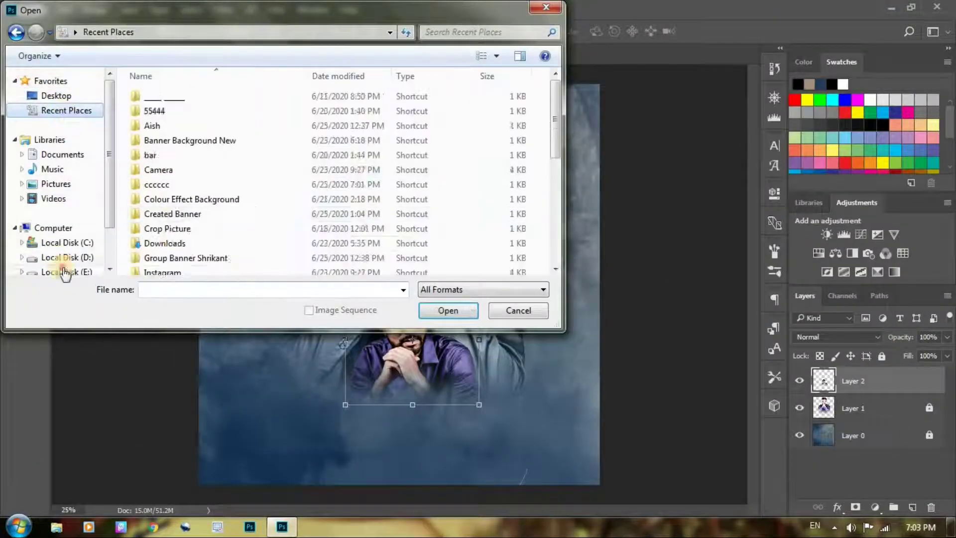
Open the orange light image from Banner Material > Lens.
{"action": "left_click", "coordinate": [65, 272]}
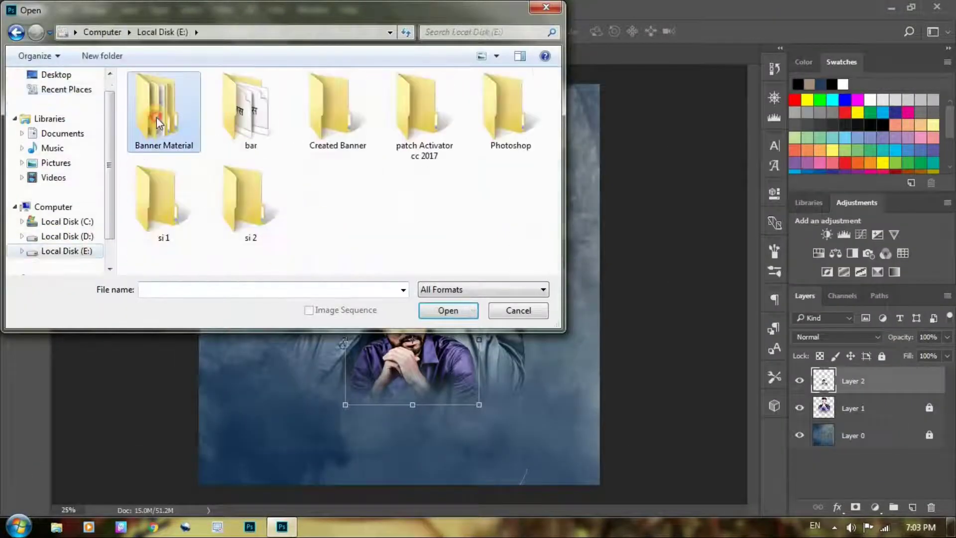
{"action": "double_click", "coordinate": [167, 100]}
{"action": "double_click", "coordinate": [164, 207]}
{"action": "left_click", "coordinate": [416, 110]}
{"action": "double_click", "coordinate": [249, 205]}
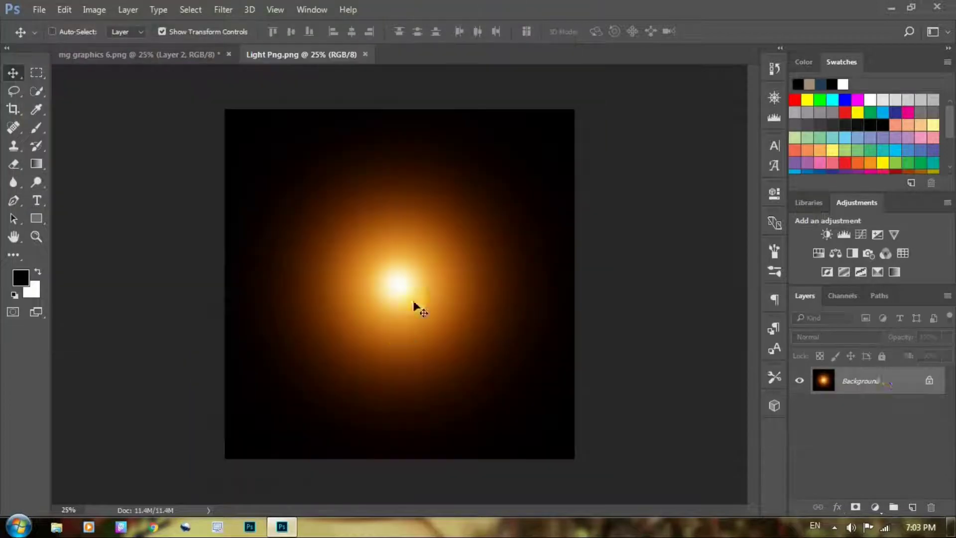
Bring the orange light into the banner, shrunk and placed on the second man's chest.
{"action": "left_click", "coordinate": [896, 392]}
{"action": "left_click_drag", "start_coordinate": [509, 345], "coordinate": [493, 359]}
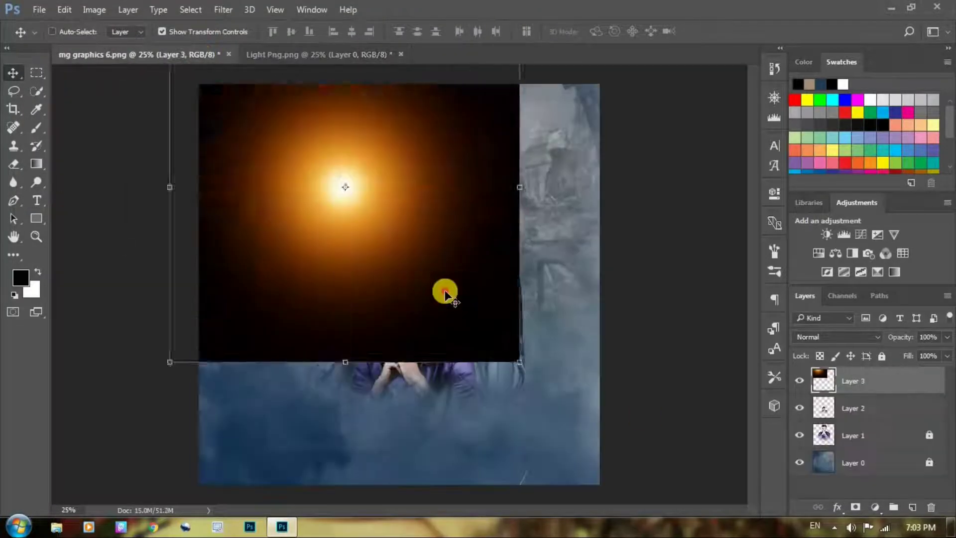
{"action": "right_click", "coordinate": [503, 304]}
{"action": "right_click", "coordinate": [515, 262]}
{"action": "left_click", "coordinate": [521, 270]}
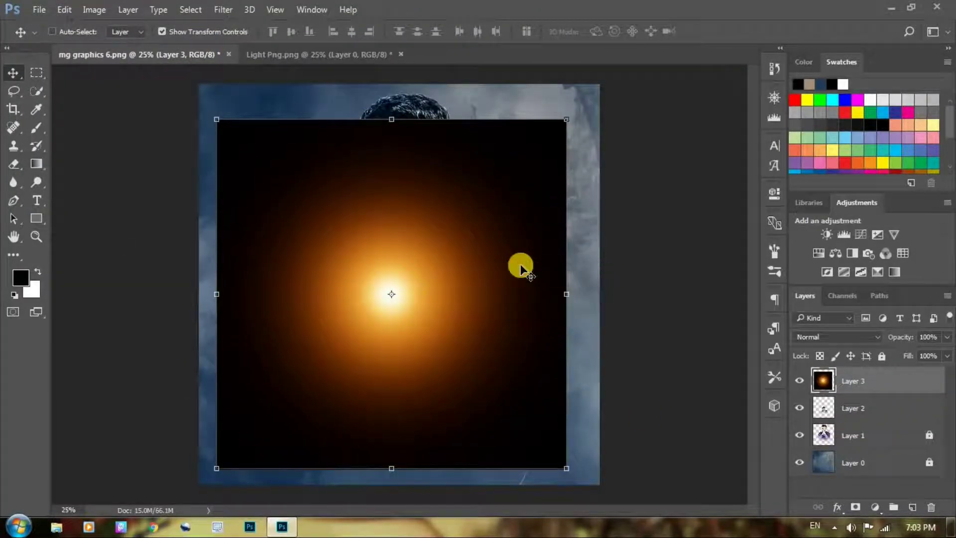
{"action": "mouse_move", "coordinate": [564, 118]}
{"action": "left_mouse_down"}
{"action": "mouse_move", "coordinate": [373, 337]}
{"action": "mouse_move", "coordinate": [459, 268]}
{"action": "left_mouse_up"}
Set the light layer to Screen blend mode and move it below the small portrait.
{"action": "left_click", "coordinate": [869, 339]}
{"action": "left_click", "coordinate": [802, 148]}
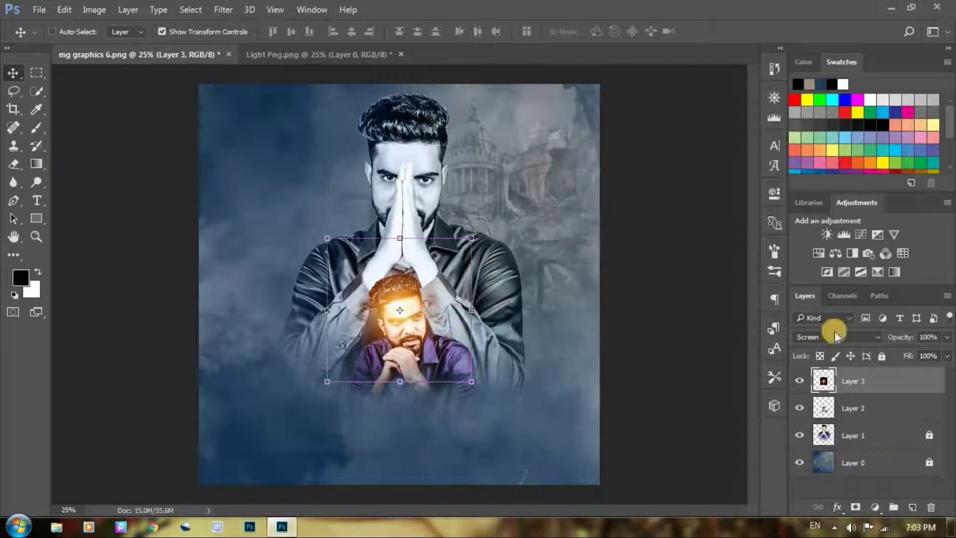
{"action": "left_click", "coordinate": [834, 337]}
{"action": "left_click", "coordinate": [823, 147]}
{"action": "left_click_drag", "start_coordinate": [879, 384], "coordinate": [877, 427]}
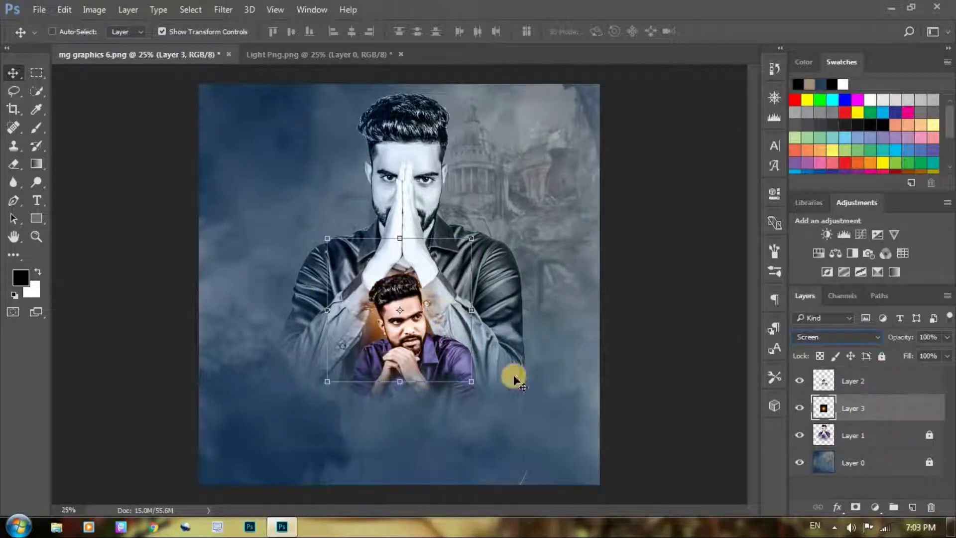
Close the orange light document without saving.
{"action": "right_click", "coordinate": [476, 236]}
{"action": "right_click", "coordinate": [390, 309]}
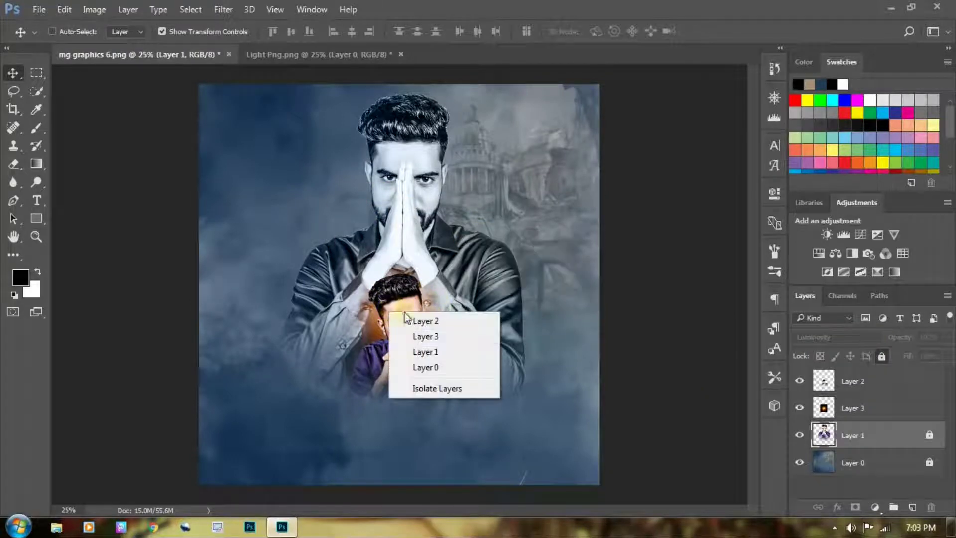
{"action": "left_click", "coordinate": [418, 334]}
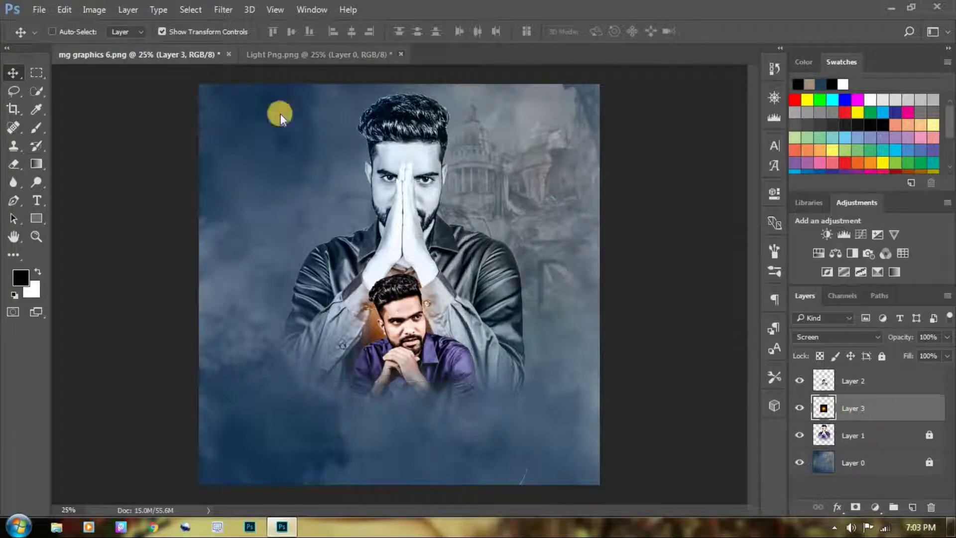
{"action": "left_click", "coordinate": [401, 54]}
{"action": "left_click", "coordinate": [423, 197]}
{"action": "left_click", "coordinate": [39, 10]}
Open the BlackDust image from Banner Material > Smoke Png.
{"action": "left_click", "coordinate": [45, 33]}
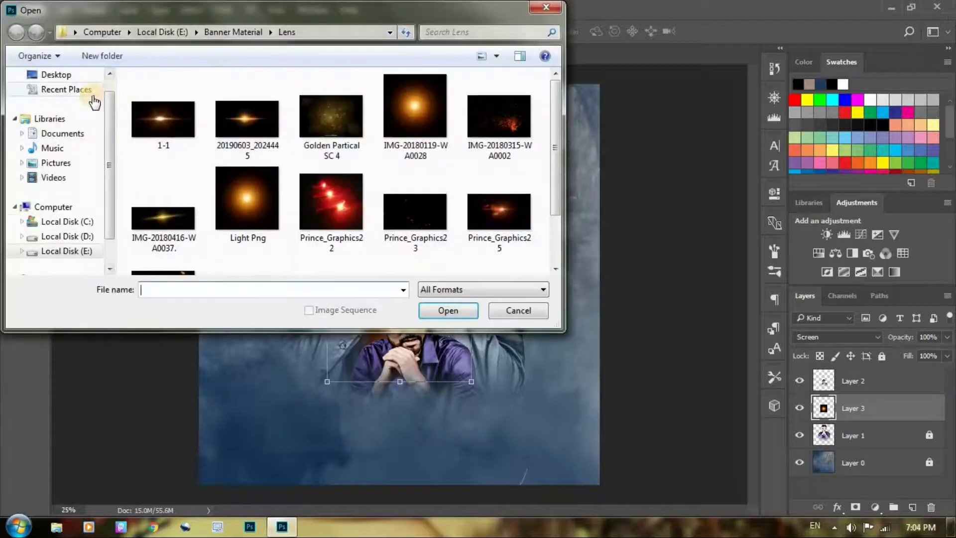
{"action": "left_click", "coordinate": [229, 32]}
{"action": "scroll", "coordinate": [234, 200], "scroll_direction": "down", "scroll_amount": 4}
{"action": "scroll", "coordinate": [234, 206], "scroll_direction": "down", "scroll_amount": 5}
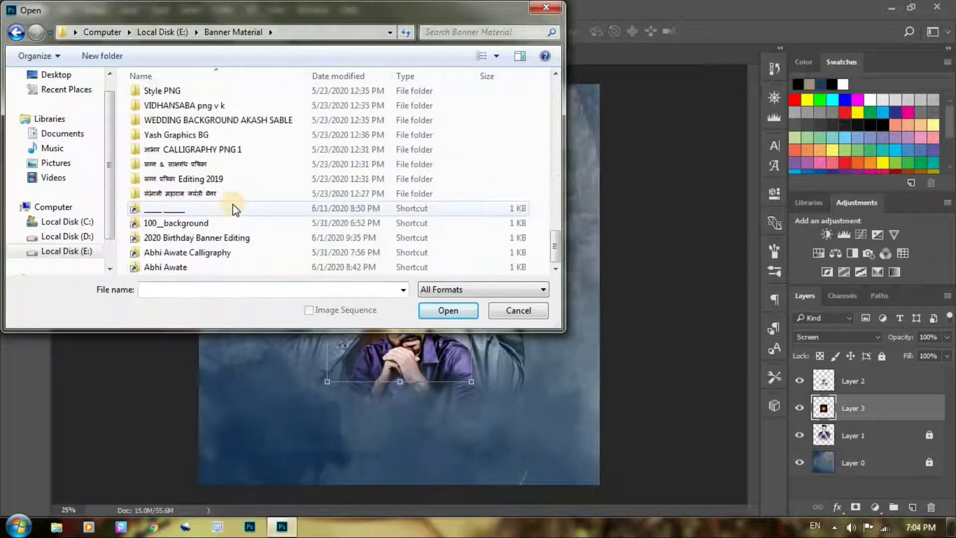
{"action": "scroll", "coordinate": [235, 209], "scroll_direction": "up", "scroll_amount": 2}
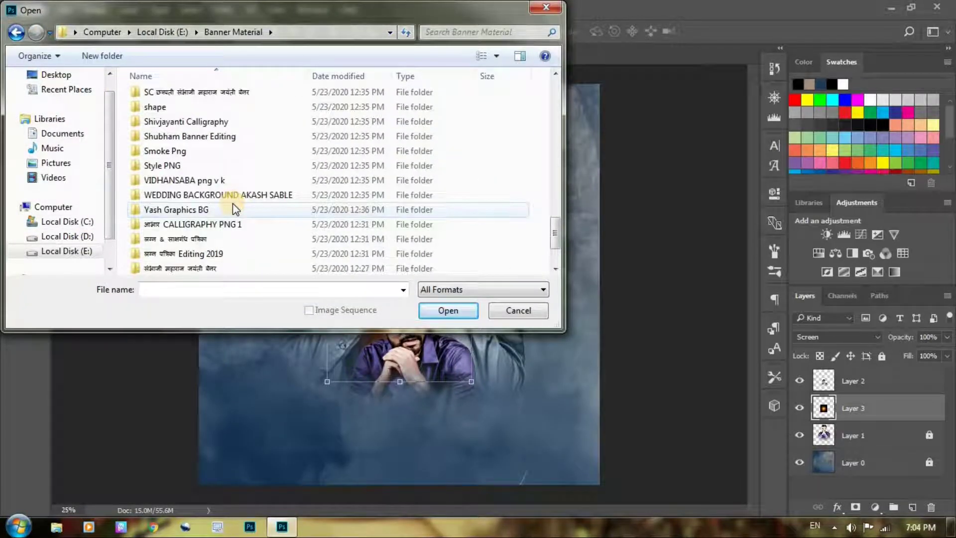
{"action": "scroll", "coordinate": [214, 182], "scroll_direction": "up", "scroll_amount": 2}
{"action": "double_click", "coordinate": [210, 212]}
{"action": "left_click", "coordinate": [324, 115]}
{"action": "scroll", "coordinate": [374, 182], "scroll_direction": "down", "scroll_amount": 2}
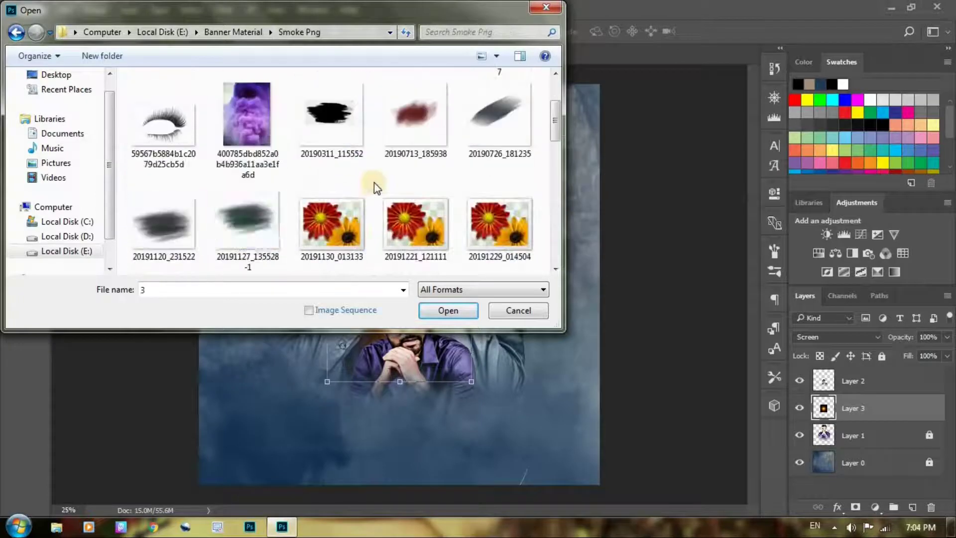
{"action": "scroll", "coordinate": [374, 183], "scroll_direction": "down", "scroll_amount": 1}
{"action": "left_click", "coordinate": [500, 205]}
{"action": "left_click", "coordinate": [458, 312]}
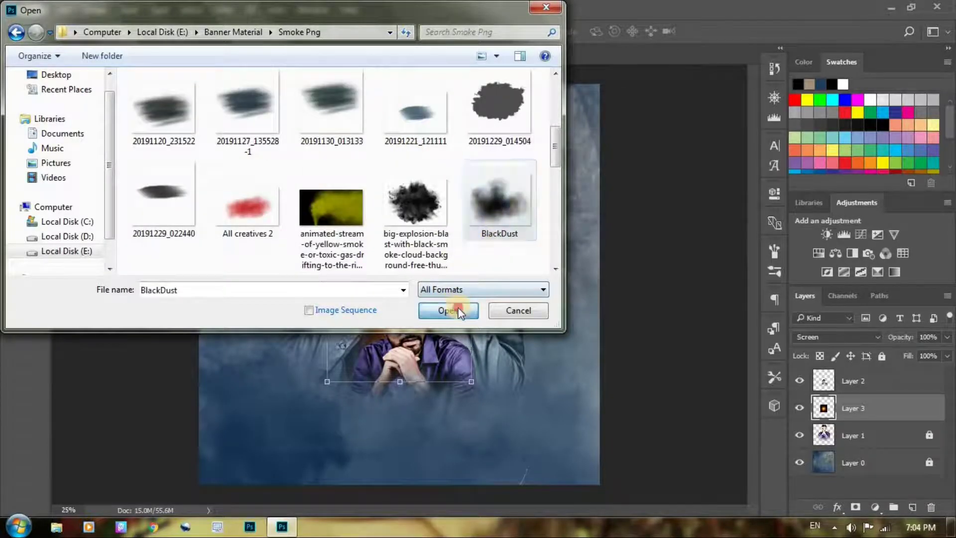
Bring BlackDust into the banner, enlarged and placed low beneath the small portrait.
{"action": "mouse_move", "coordinate": [174, 94]}
{"action": "left_mouse_down"}
{"action": "mouse_move", "coordinate": [329, 249]}
{"action": "mouse_move", "coordinate": [526, 405]}
{"action": "left_mouse_up"}
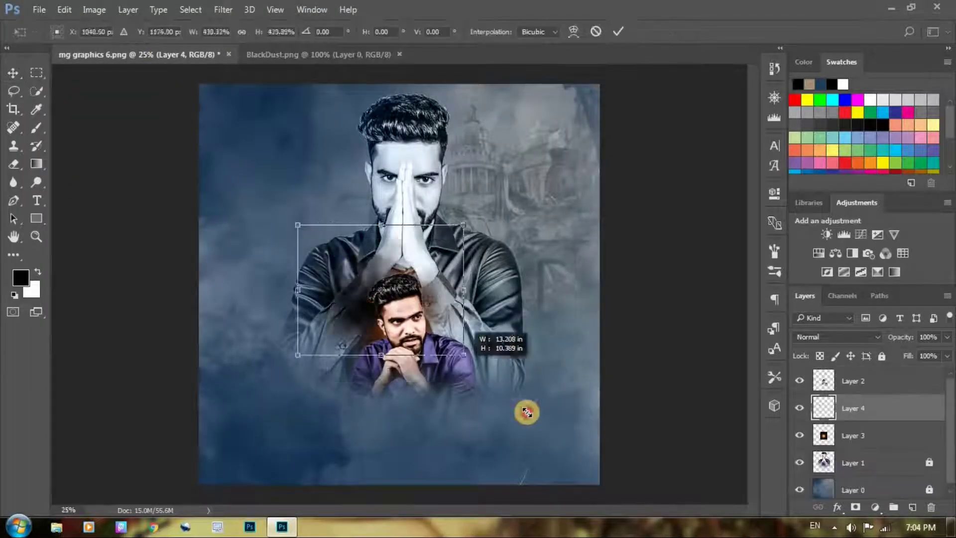
{"action": "left_click_drag", "start_coordinate": [907, 409], "coordinate": [876, 372]}
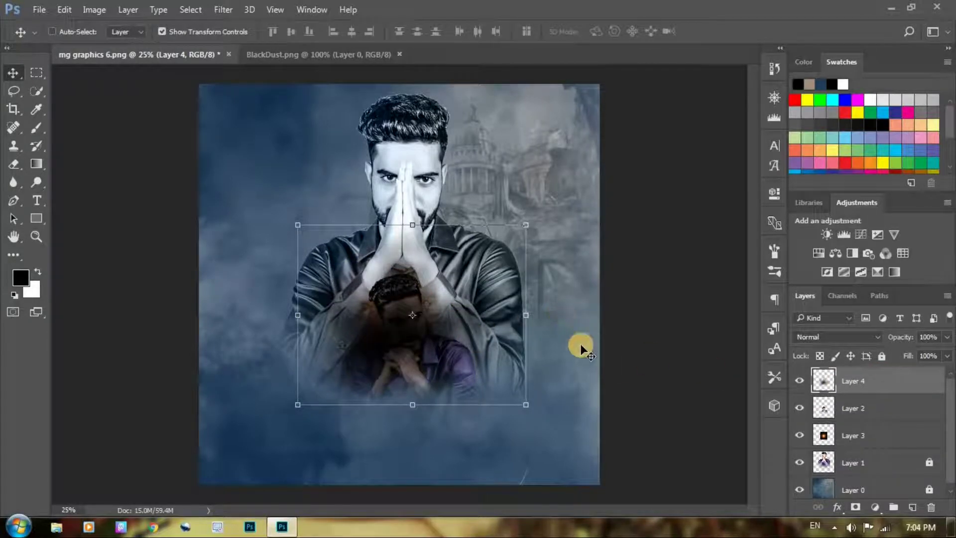
{"action": "left_click_drag", "start_coordinate": [539, 288], "coordinate": [363, 315]}
{"action": "key", "text": "Escape"}
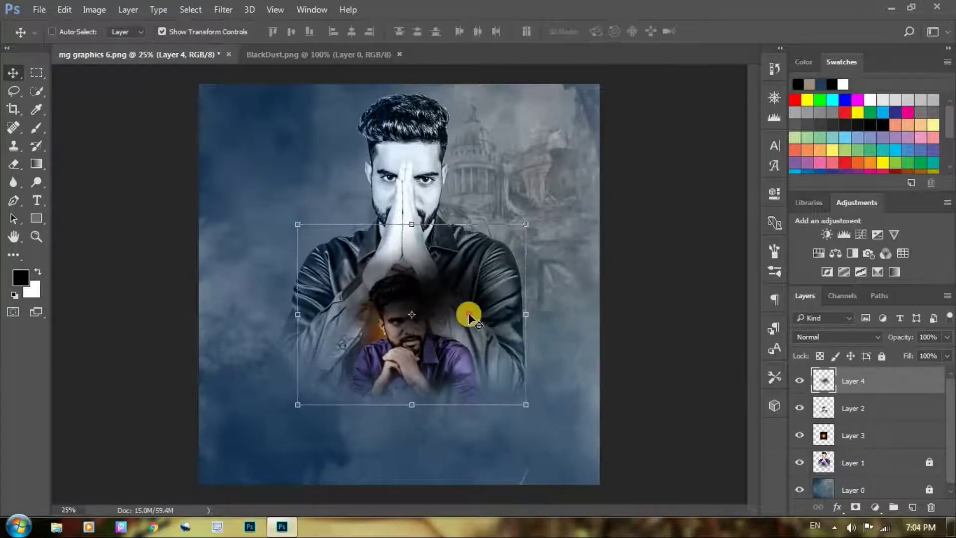
{"action": "left_click_drag", "start_coordinate": [465, 314], "coordinate": [434, 378]}
{"action": "left_click_drag", "start_coordinate": [458, 419], "coordinate": [539, 480]}
{"action": "left_click_drag", "start_coordinate": [478, 349], "coordinate": [455, 412]}
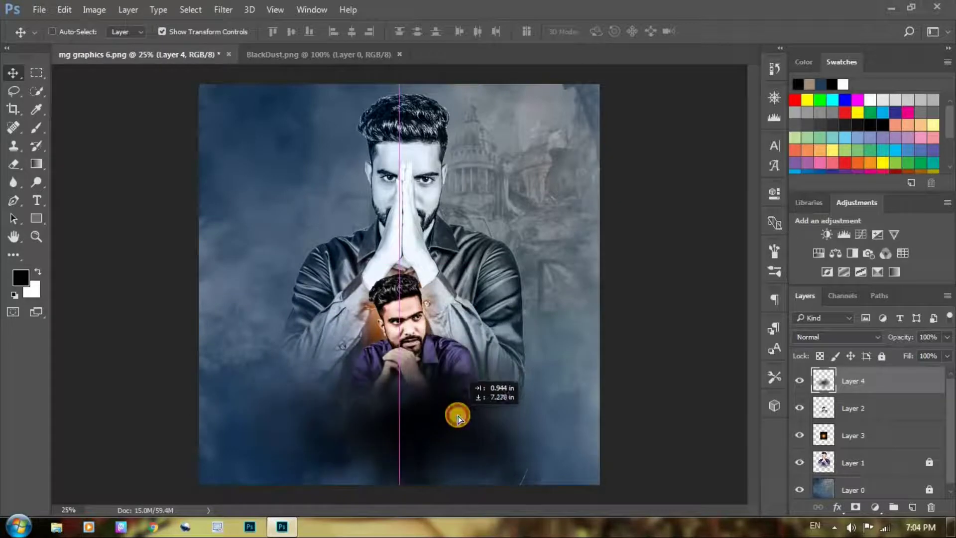
{"action": "double_click", "coordinate": [896, 381]}
Give the dust layer a dark navy #071422 Color Overlay and nudge it slightly up-left.
{"action": "mouse_move", "coordinate": [298, 30]}
{"action": "left_mouse_down"}
{"action": "mouse_move", "coordinate": [506, 67]}
{"action": "mouse_move", "coordinate": [380, 10]}
{"action": "left_mouse_up"}
{"action": "left_click", "coordinate": [332, 134]}
{"action": "left_click", "coordinate": [302, 132]}
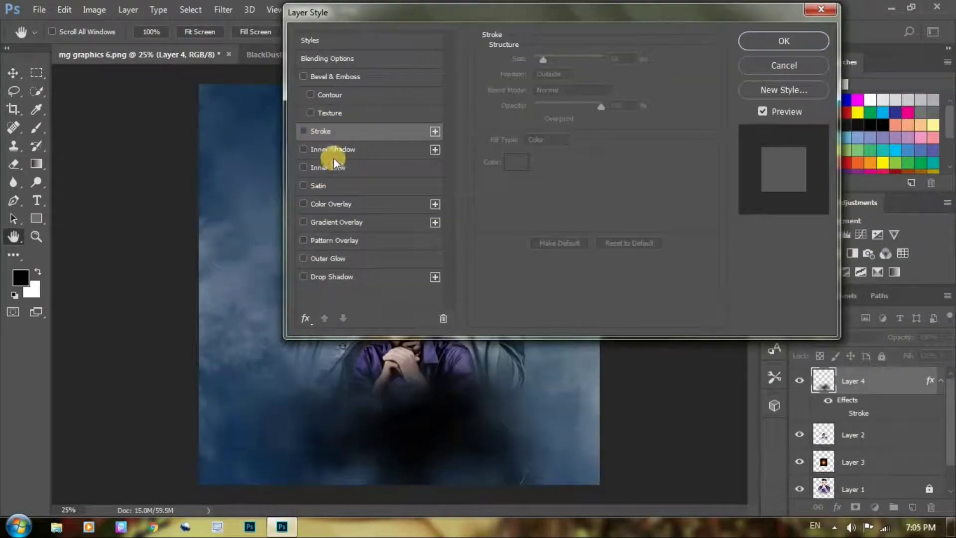
{"action": "left_click", "coordinate": [348, 204]}
{"action": "left_click", "coordinate": [627, 61]}
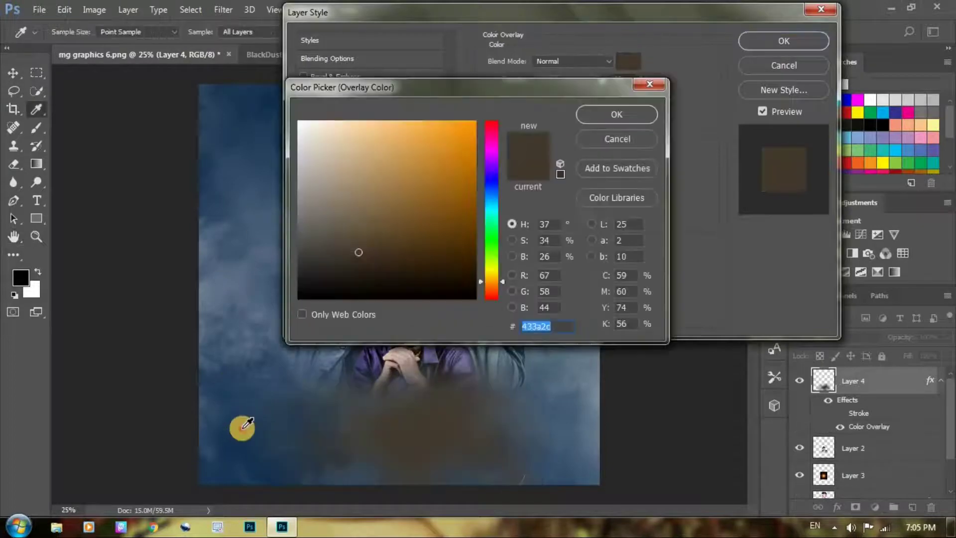
{"action": "left_click", "coordinate": [242, 244]}
{"action": "left_click_drag", "start_coordinate": [426, 247], "coordinate": [439, 275]}
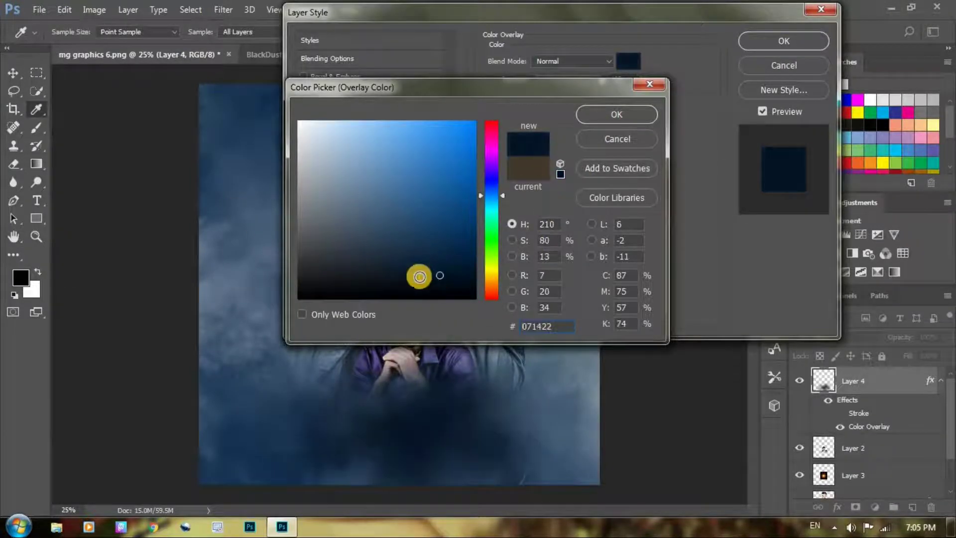
{"action": "left_click", "coordinate": [617, 114]}
{"action": "left_click", "coordinate": [784, 41]}
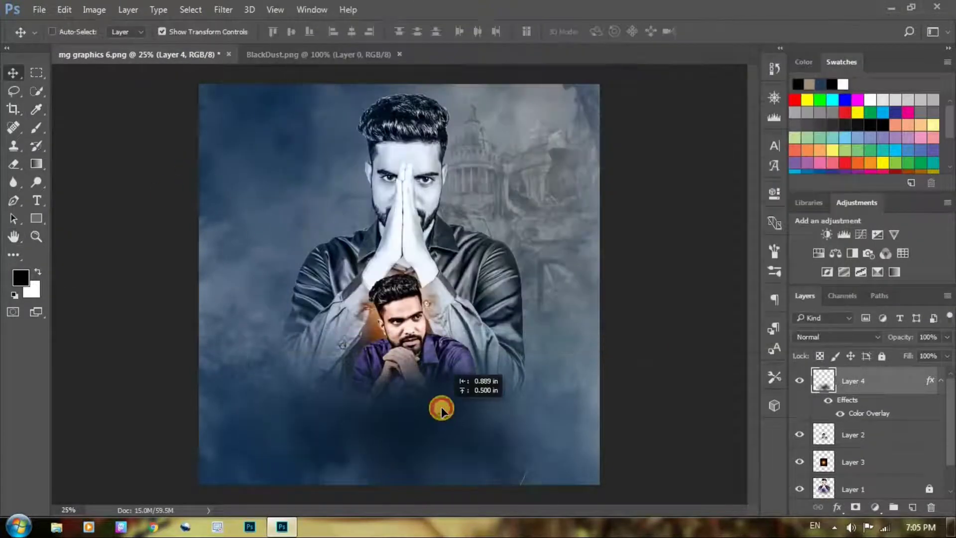
{"action": "left_click_drag", "start_coordinate": [442, 405], "coordinate": [432, 399]}
{"action": "right_click", "coordinate": [408, 277]}
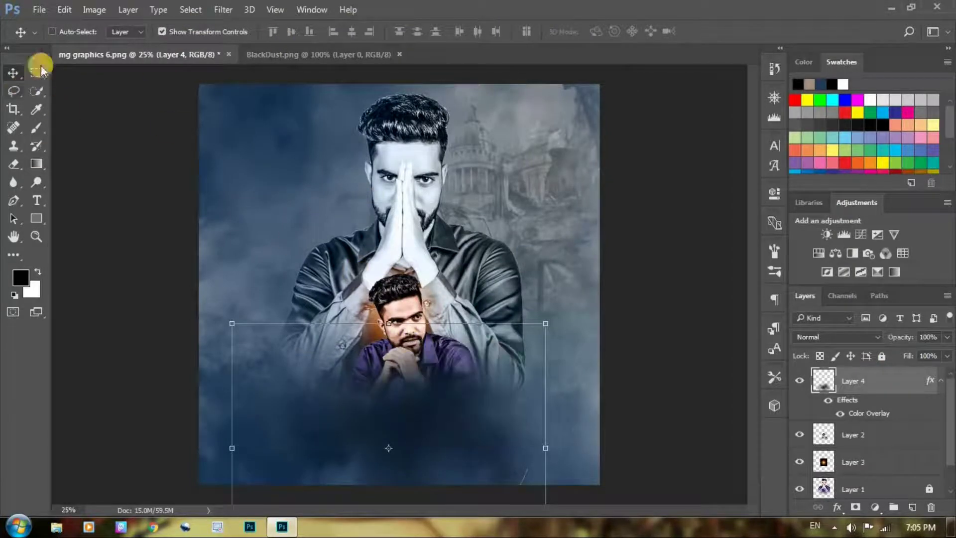
Cancel a File > Open browse of Banner Material and start a new text layer on the banner.
{"action": "left_click", "coordinate": [39, 10]}
{"action": "left_click", "coordinate": [34, 38]}
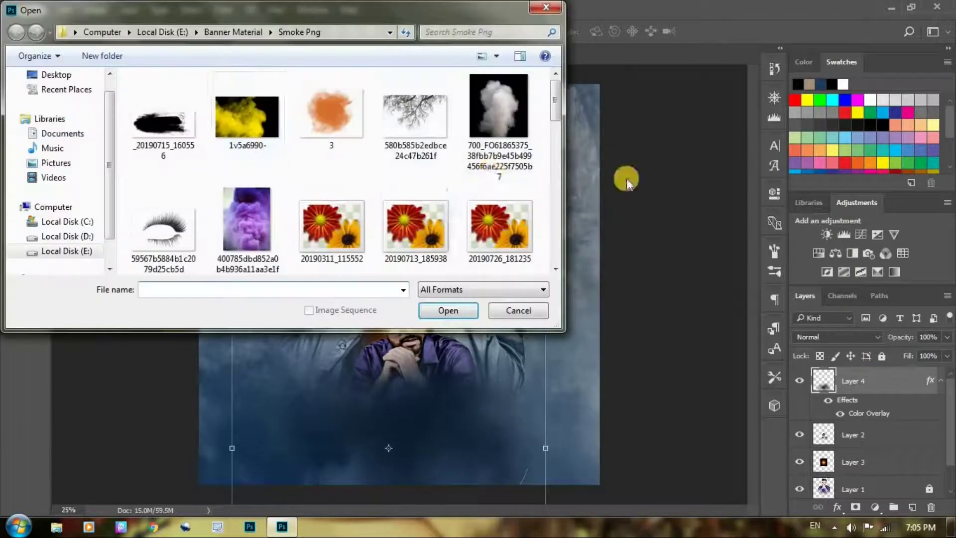
{"action": "left_click", "coordinate": [66, 90]}
{"action": "left_click", "coordinate": [67, 251]}
{"action": "double_click", "coordinate": [160, 109]}
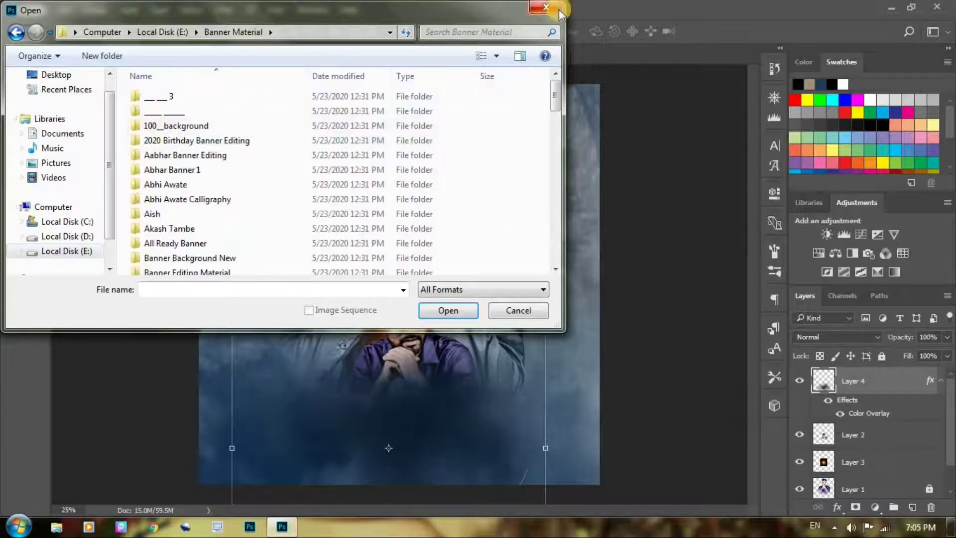
{"action": "key", "text": "Escape"}
{"action": "key", "text": "t"}
{"action": "left_click", "coordinate": [348, 413]}
Set the text colour to white and the font to SHREE-DEV7-4955.
{"action": "left_click", "coordinate": [488, 31]}
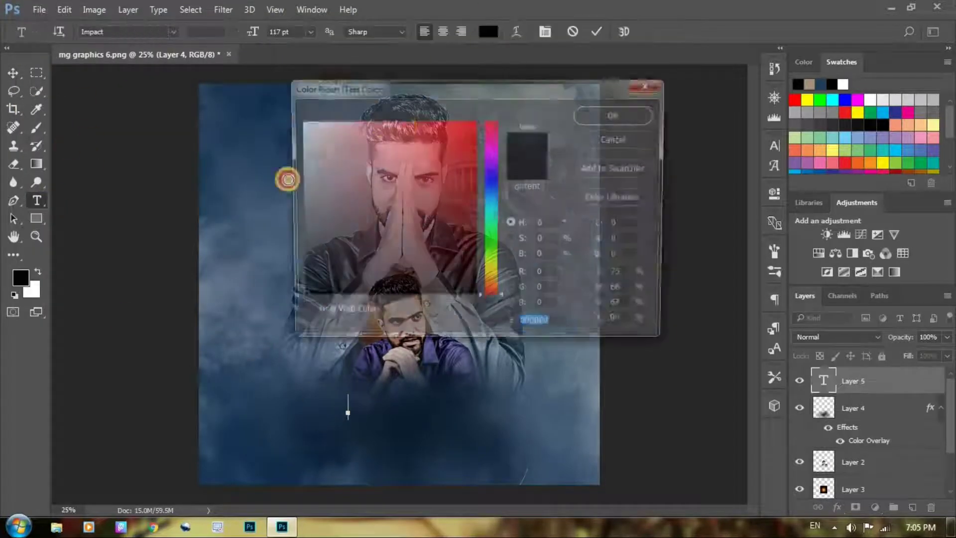
{"action": "left_click", "coordinate": [301, 123]}
{"action": "left_click", "coordinate": [617, 114]}
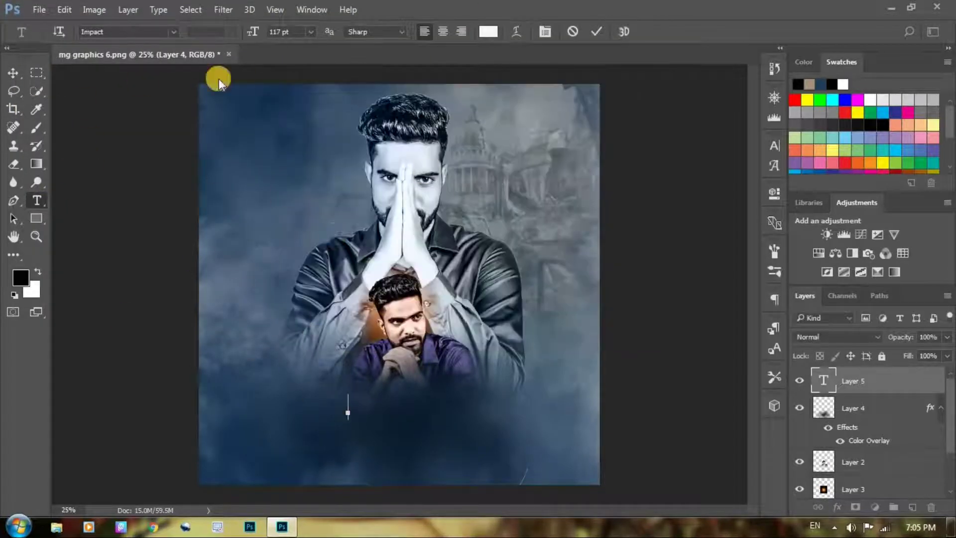
{"action": "left_click", "coordinate": [173, 34]}
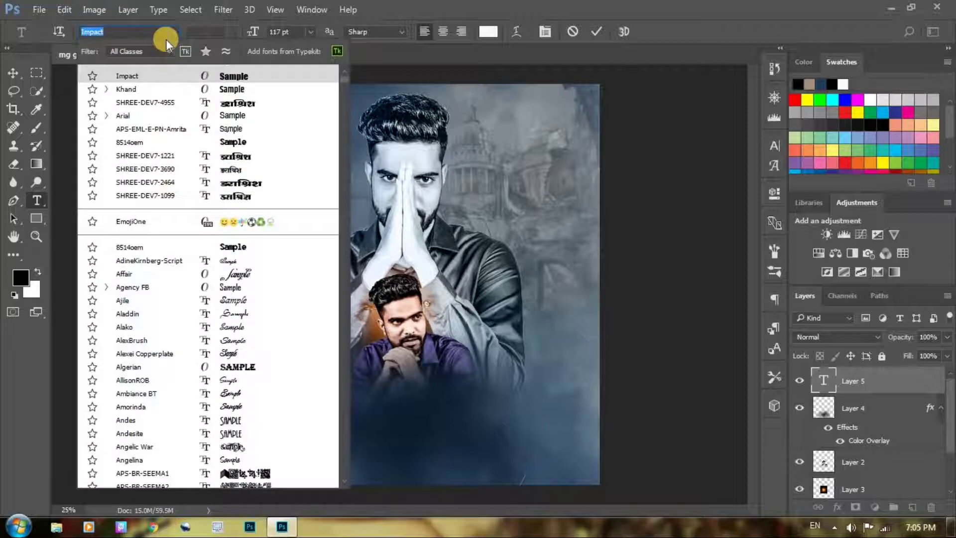
{"action": "left_click", "coordinate": [198, 103]}
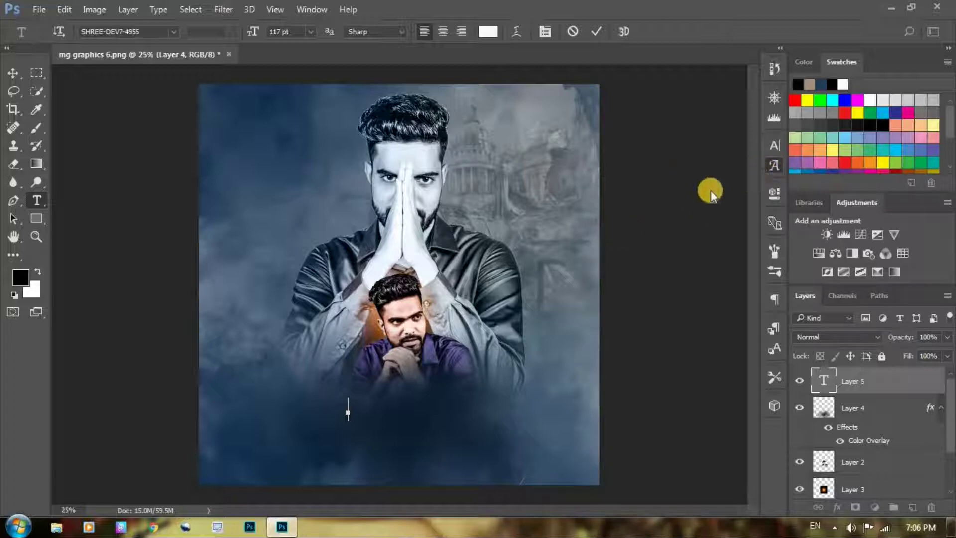
Enter the name सुशांत from the Glyphs panel, adding the anusvara for शां.
{"action": "left_click", "coordinate": [772, 167]}
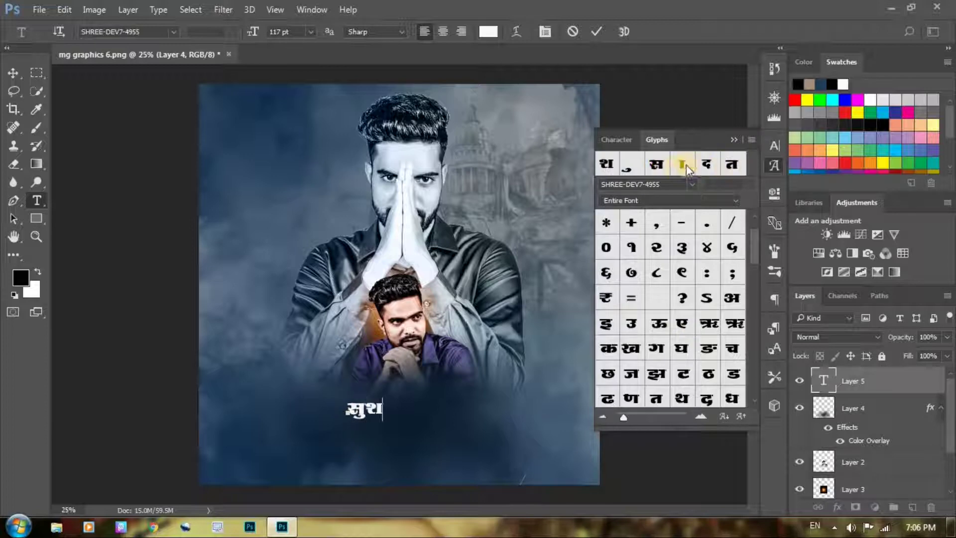
{"action": "scroll", "coordinate": [704, 246], "scroll_direction": "down", "scroll_amount": 2}
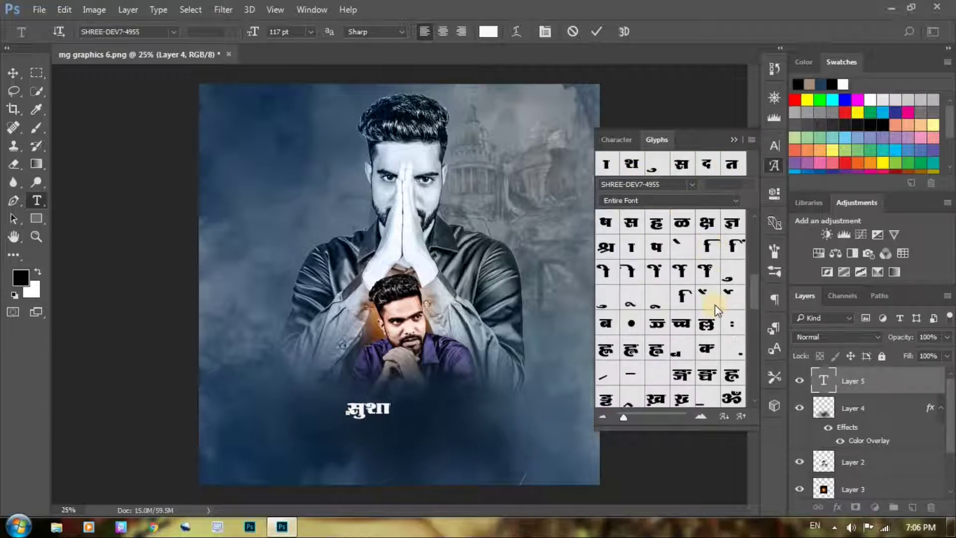
{"action": "scroll", "coordinate": [712, 299], "scroll_direction": "down", "scroll_amount": 2}
{"action": "scroll", "coordinate": [699, 315], "scroll_direction": "down", "scroll_amount": 2}
{"action": "scroll", "coordinate": [692, 304], "scroll_direction": "up", "scroll_amount": 3}
{"action": "double_click", "coordinate": [702, 295]}
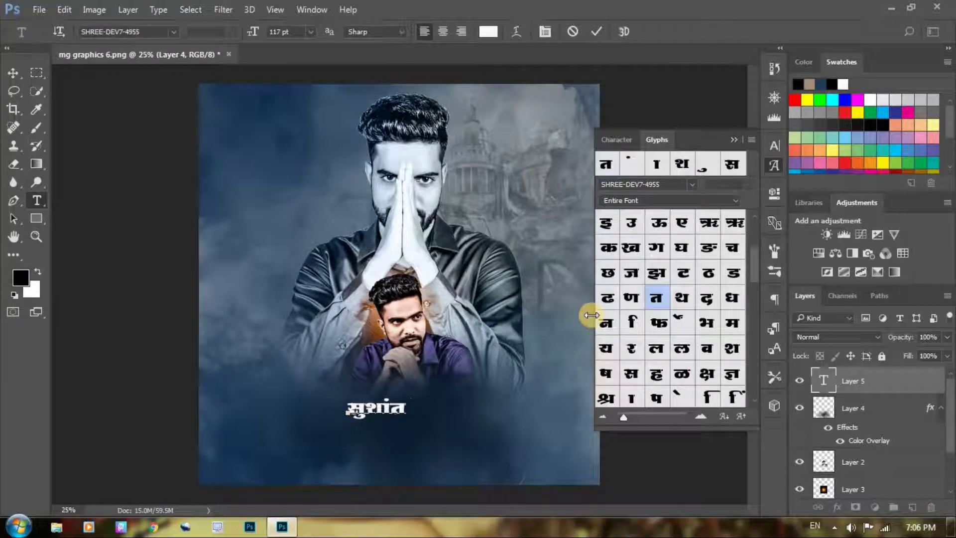
{"action": "left_click", "coordinate": [773, 164]}
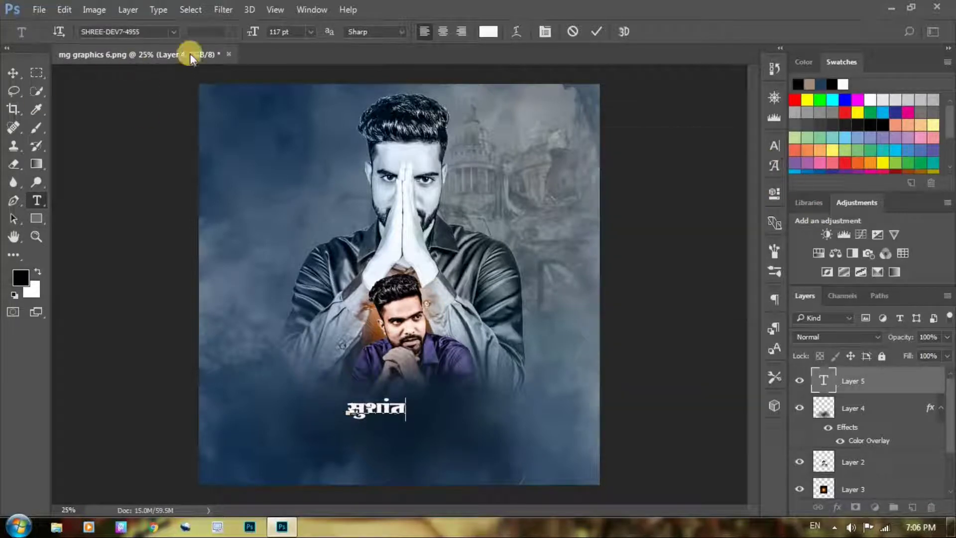
Enlarge the name to size 151, commit it, and nudge it into place.
{"action": "type", "text": "151"}
{"action": "key", "text": "Return"}
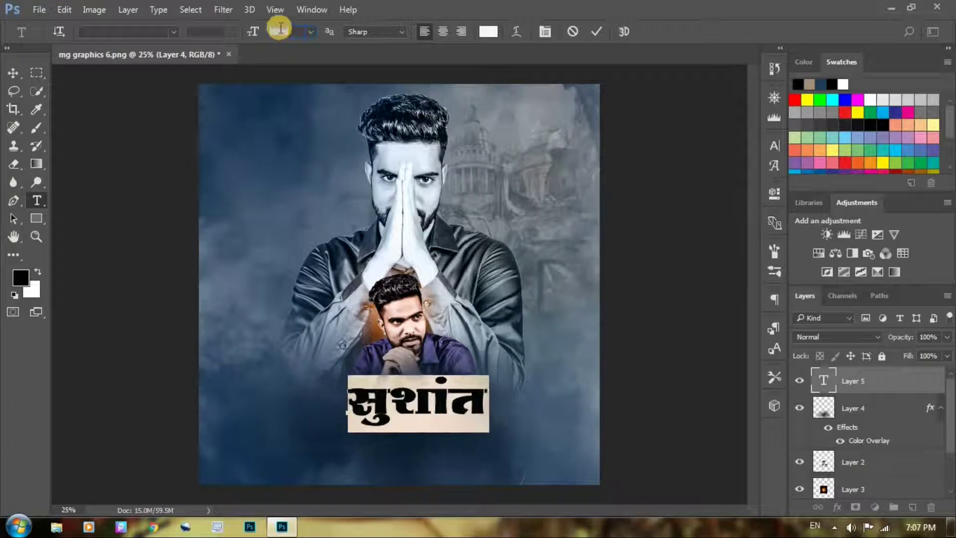
{"action": "left_click", "coordinate": [13, 73]}
{"action": "left_click_drag", "start_coordinate": [422, 414], "coordinate": [463, 407]}
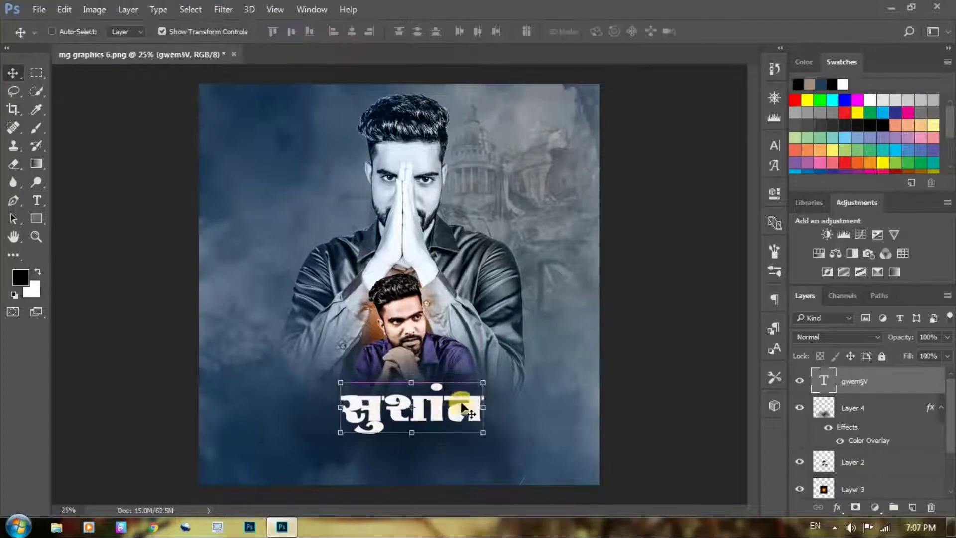
Type भाऊ from the Glyphs panel and position it just below सुशांत.
{"action": "left_click", "coordinate": [38, 201]}
{"action": "left_click", "coordinate": [403, 445]}
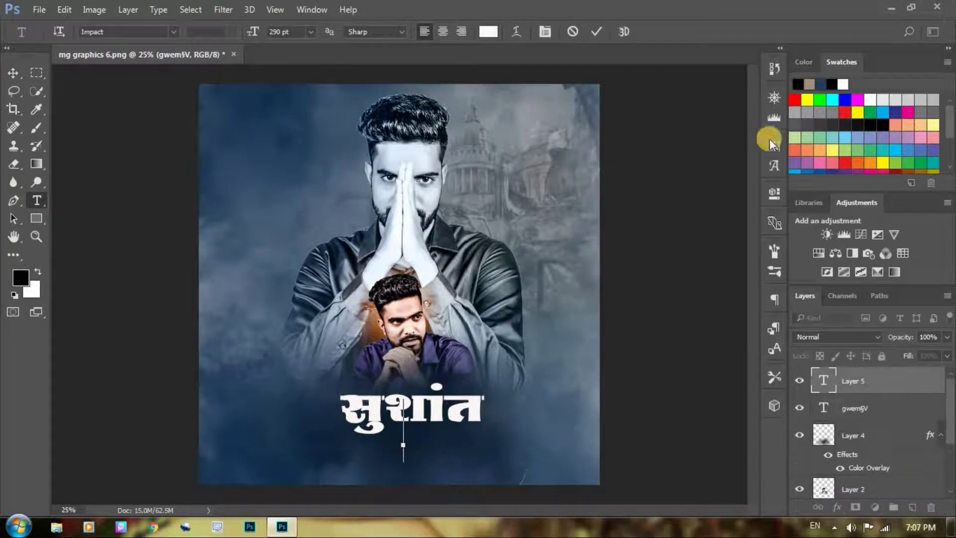
{"action": "left_click", "coordinate": [774, 165]}
{"action": "double_click", "coordinate": [707, 323]}
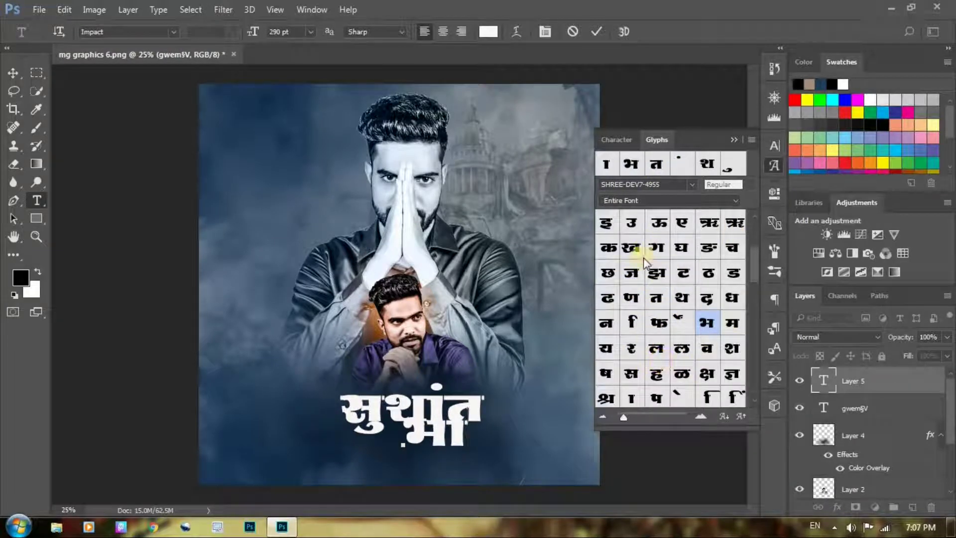
{"action": "double_click", "coordinate": [657, 223]}
{"action": "left_click", "coordinate": [774, 166]}
{"action": "left_click", "coordinate": [13, 73]}
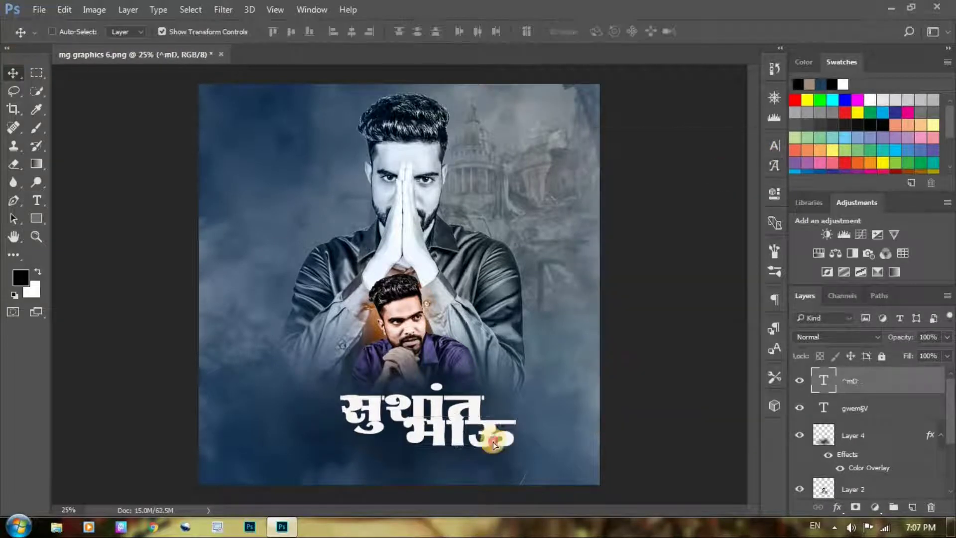
{"action": "mouse_move", "coordinate": [493, 443]}
{"action": "left_mouse_down"}
{"action": "mouse_move", "coordinate": [478, 458]}
{"action": "mouse_move", "coordinate": [463, 444]}
{"action": "mouse_move", "coordinate": [488, 458]}
{"action": "mouse_move", "coordinate": [496, 438]}
{"action": "mouse_move", "coordinate": [504, 446]}
{"action": "left_mouse_up"}
{"action": "key", "text": "Return"}
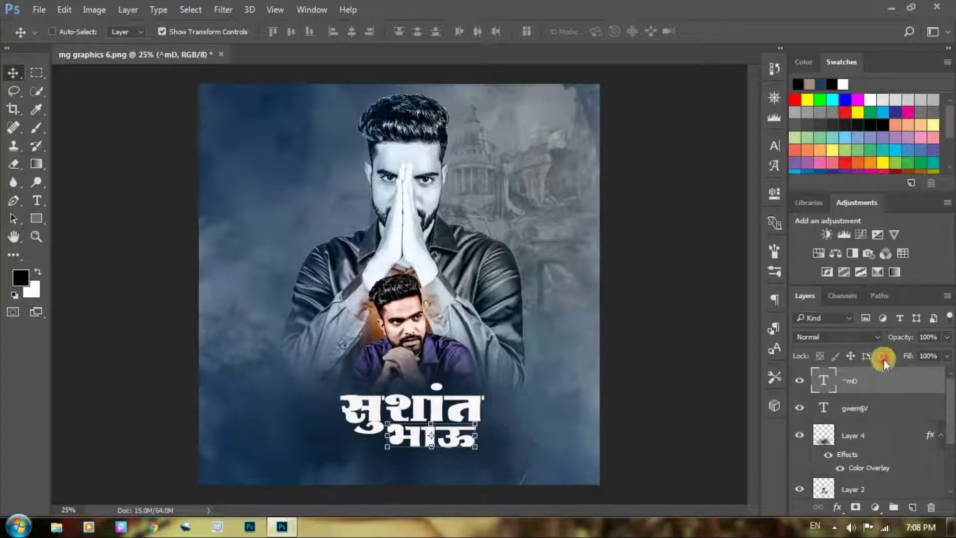
Pick layers through the canvas right-click list, ending with the भाऊ text layer selected.
{"action": "left_click", "coordinate": [884, 413]}
{"action": "left_click", "coordinate": [883, 387]}
{"action": "right_click", "coordinate": [378, 275]}
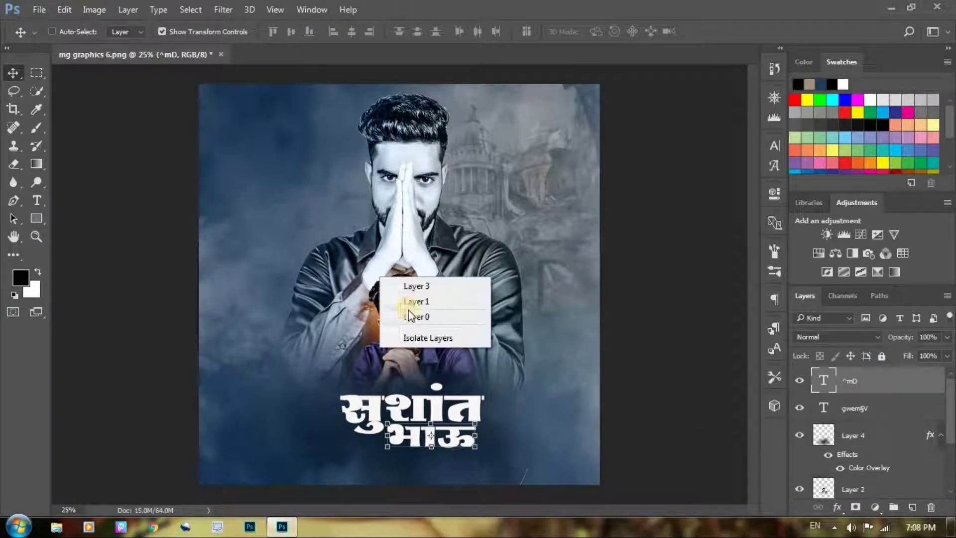
{"action": "left_click", "coordinate": [408, 310]}
{"action": "right_click", "coordinate": [375, 290]}
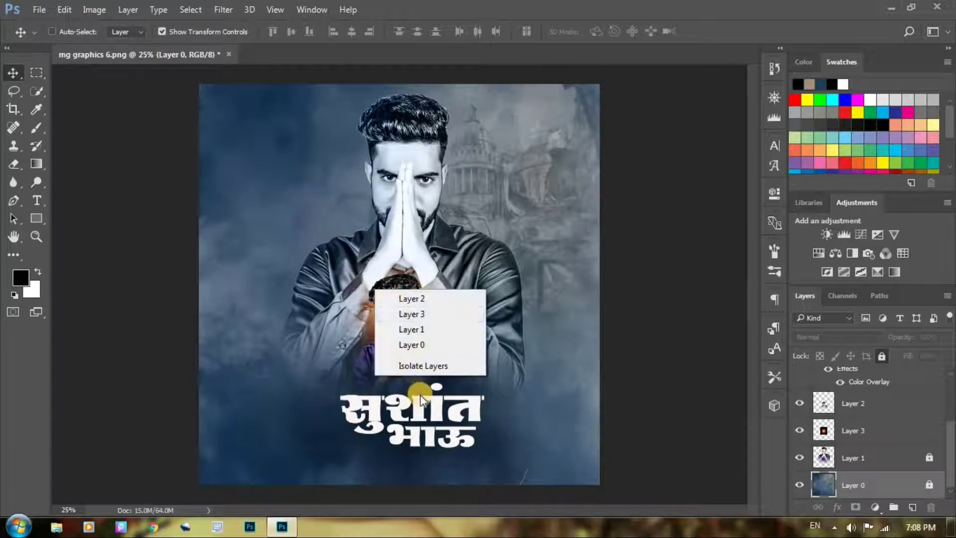
{"action": "left_click", "coordinate": [420, 394], "text": "ctrl"}
{"action": "right_click", "coordinate": [407, 324]}
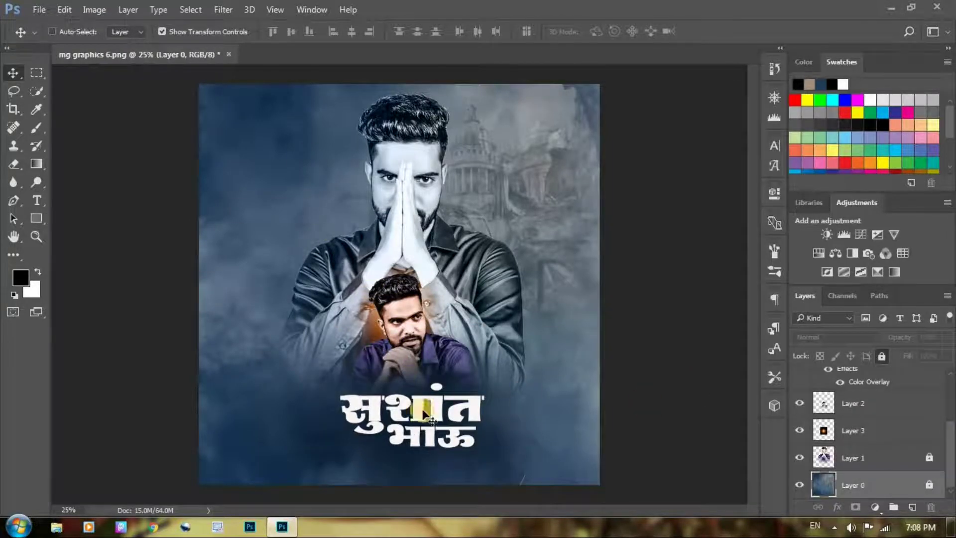
{"action": "right_click", "coordinate": [419, 435]}
{"action": "right_click", "coordinate": [437, 342]}
{"action": "left_click", "coordinate": [453, 352]}
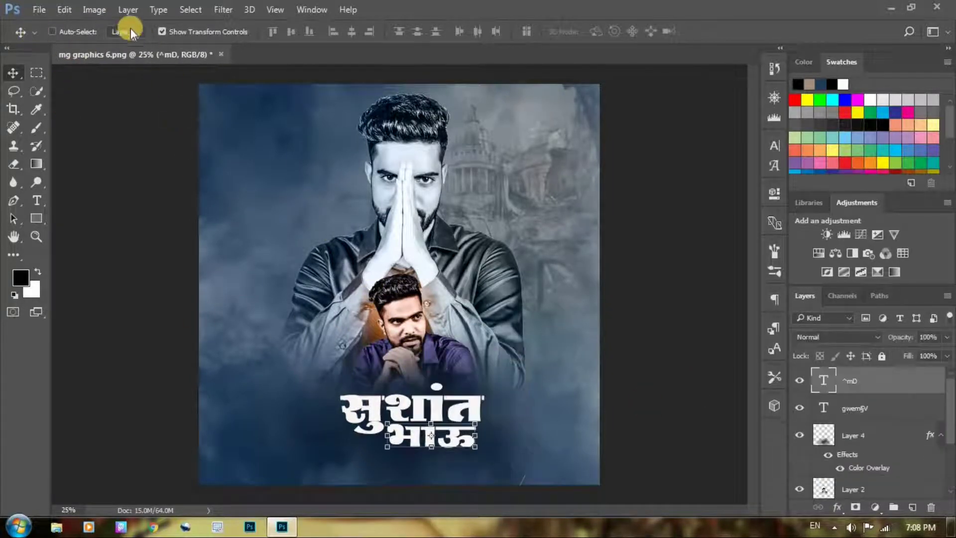
Start a new text layer near the bottom and choose the SHREE-DEV-0715 font.
{"action": "left_click", "coordinate": [31, 11]}
{"action": "key", "text": "Escape"}
{"action": "key", "text": "t"}
{"action": "left_click", "coordinate": [314, 474]}
{"action": "left_click", "coordinate": [159, 31]}
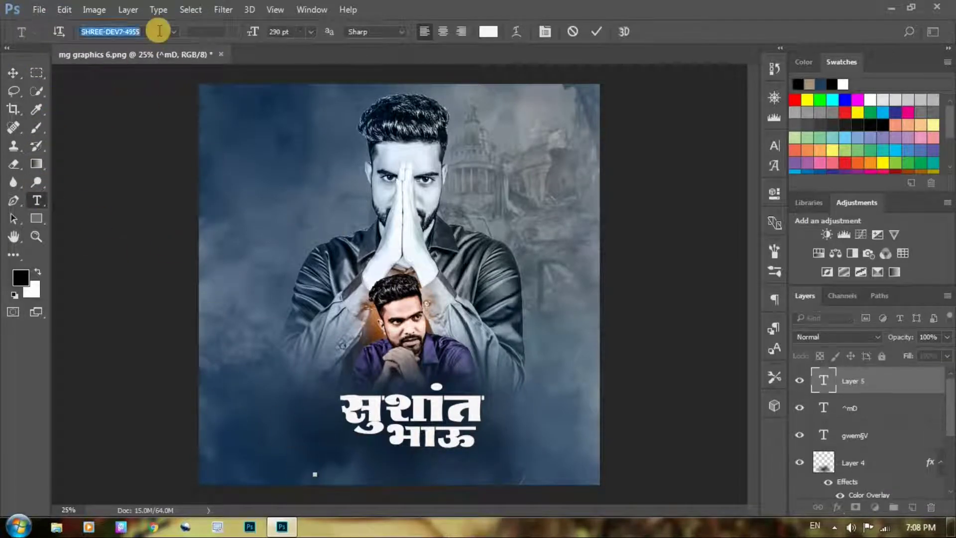
{"action": "type", "text": "017"}
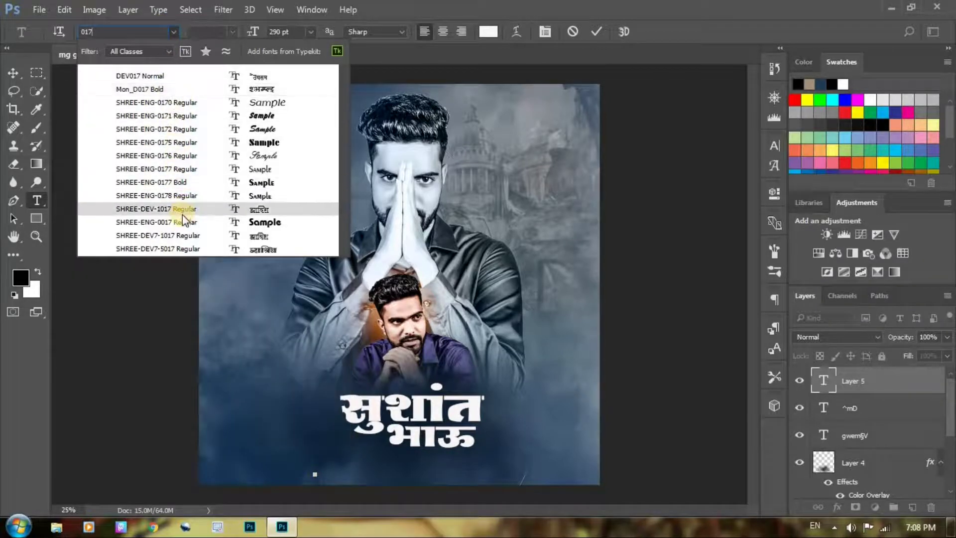
{"action": "key", "text": "BackSpace"}
{"action": "key", "text": "BackSpace"}
{"action": "type", "text": "71"}
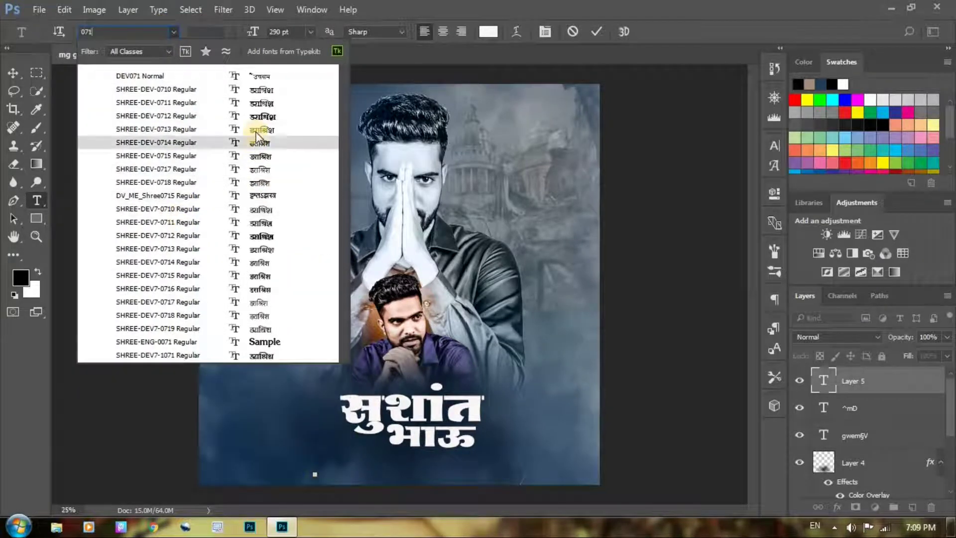
{"action": "left_click", "coordinate": [257, 156]}
Open the Glyphs panel and adjust its font list for the greeting.
{"action": "left_click", "coordinate": [775, 165]}
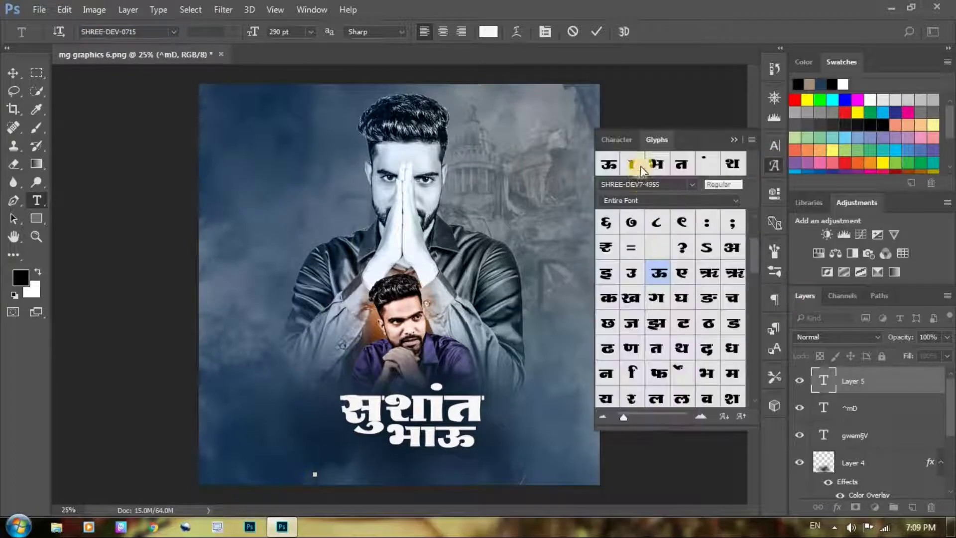
{"action": "left_click", "coordinate": [691, 183]}
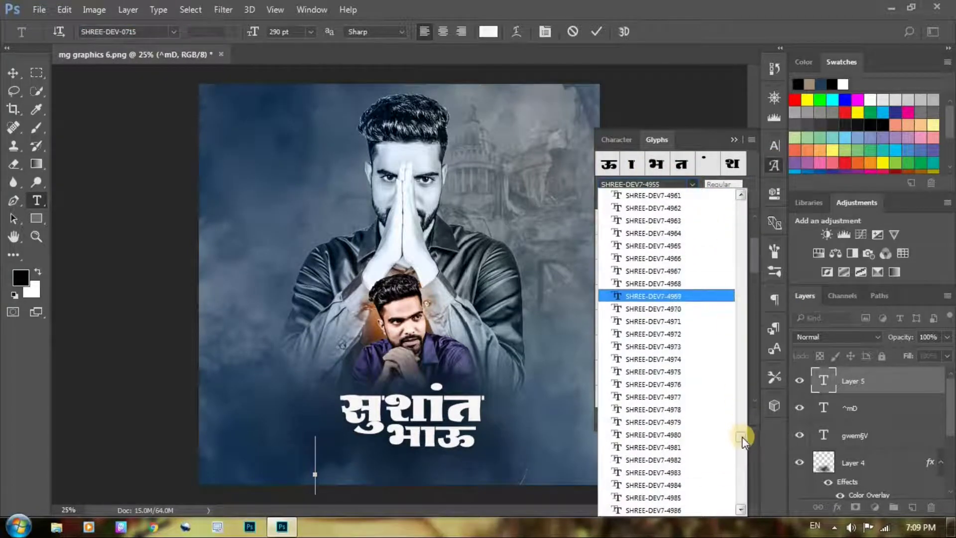
{"action": "mouse_move", "coordinate": [742, 437]}
{"action": "left_mouse_down"}
{"action": "mouse_move", "coordinate": [737, 309]}
{"action": "mouse_move", "coordinate": [738, 452]}
{"action": "left_mouse_up"}
{"action": "left_click", "coordinate": [678, 184]}
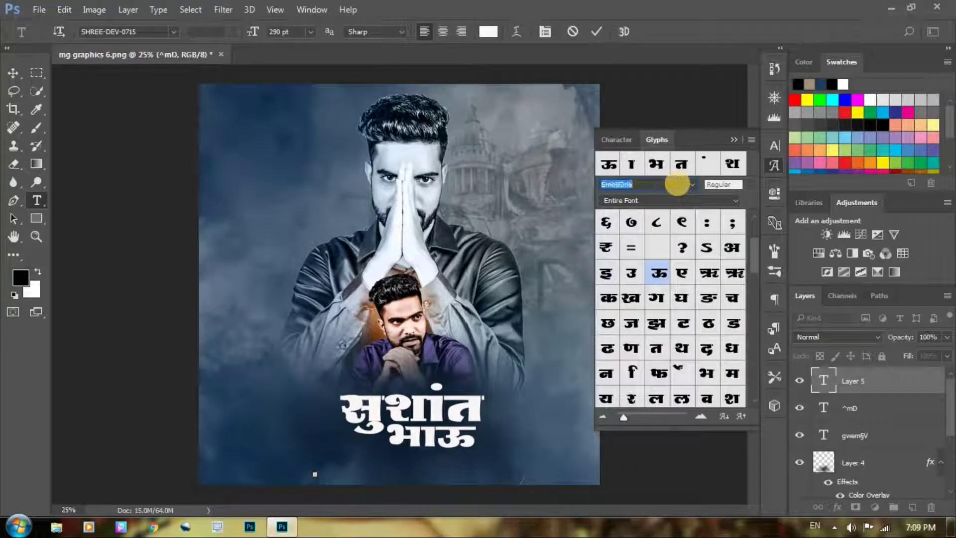
{"action": "type", "text": "j"}
{"action": "left_click", "coordinate": [691, 187]}
Insert आप from the Glyphs panel, removing a mistaken न.
{"action": "double_click", "coordinate": [732, 247]}
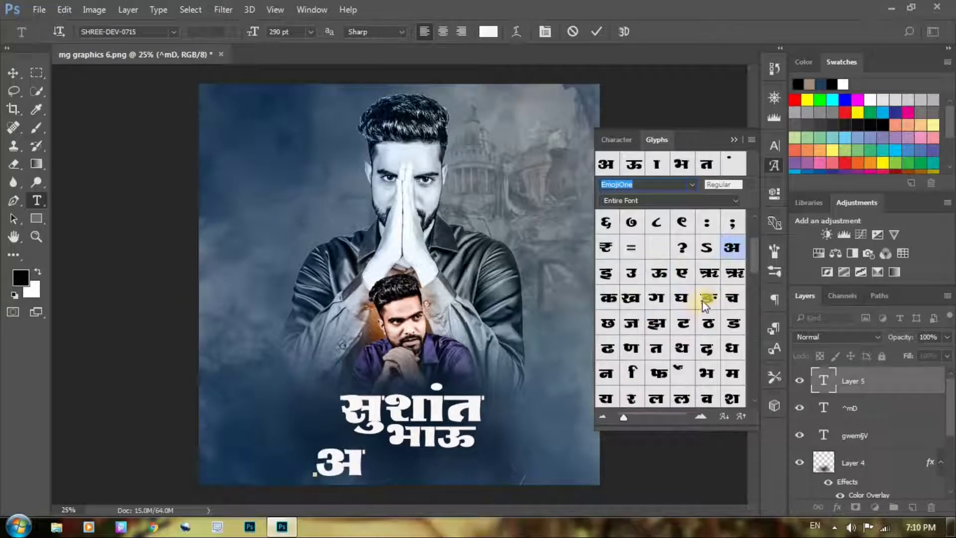
{"action": "double_click", "coordinate": [658, 247]}
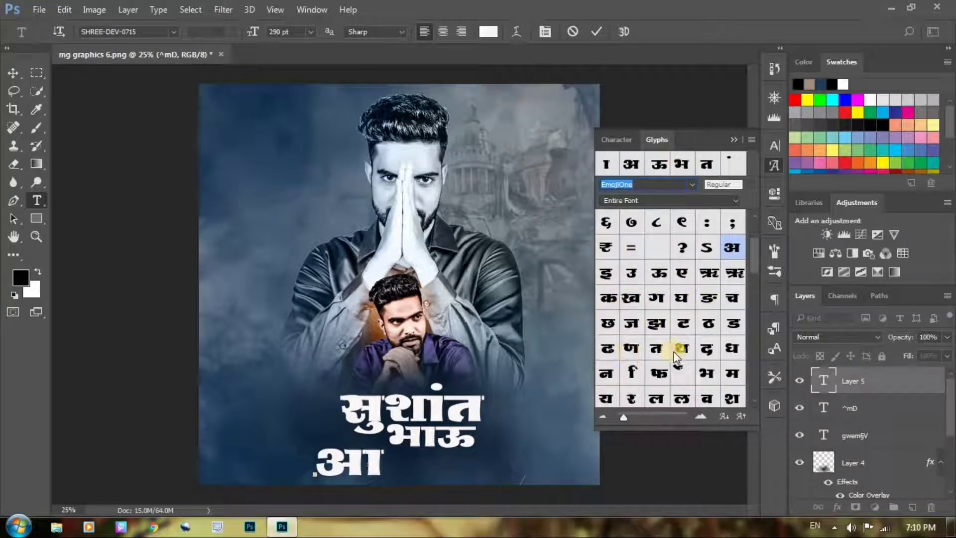
{"action": "scroll", "coordinate": [707, 349], "scroll_direction": "down", "scroll_amount": 2}
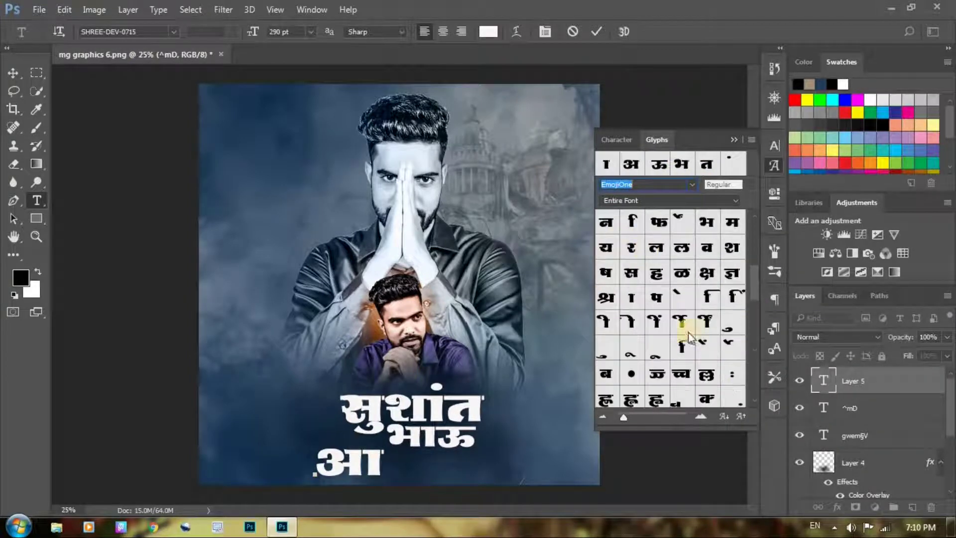
{"action": "double_click", "coordinate": [657, 347]}
{"action": "double_click", "coordinate": [603, 270]}
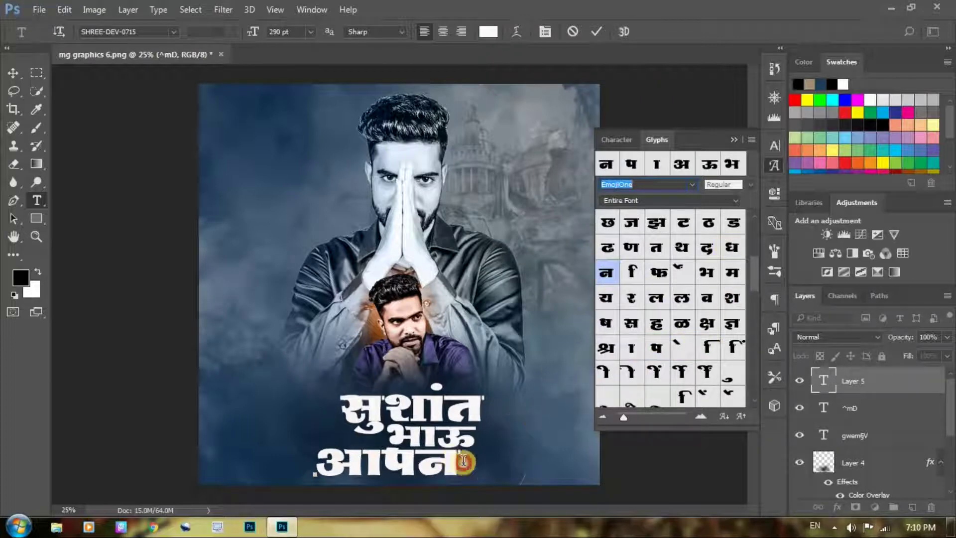
{"action": "key", "text": "BackSpace"}
{"action": "scroll", "coordinate": [660, 244], "scroll_direction": "down", "scroll_amount": 2}
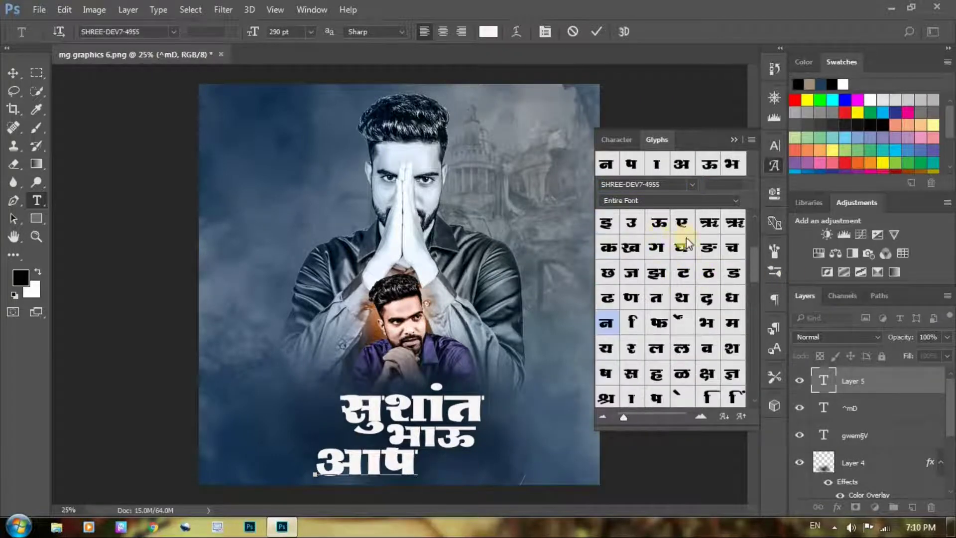
{"action": "scroll", "coordinate": [670, 358], "scroll_direction": "down", "scroll_amount": 2}
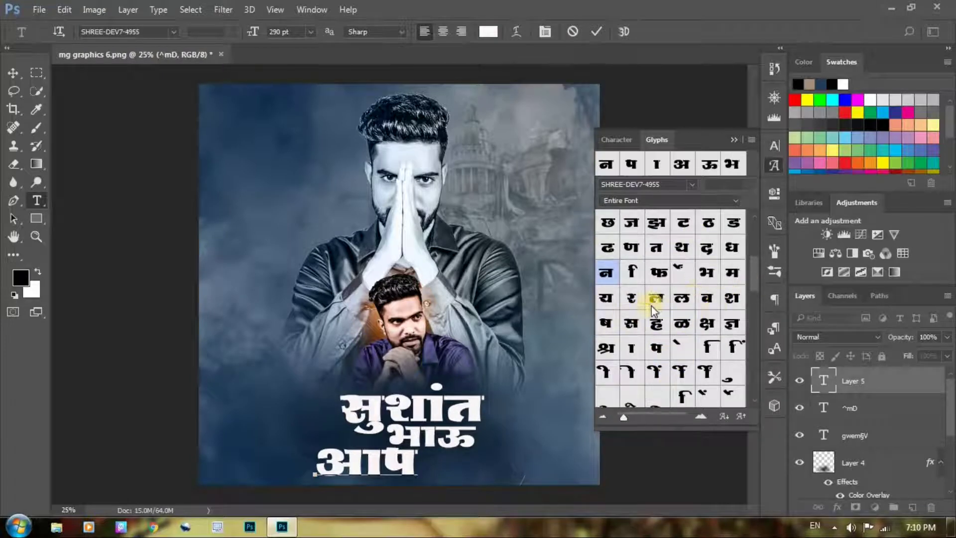
{"action": "scroll", "coordinate": [652, 305], "scroll_direction": "up", "scroll_amount": 4}
Continue the greeting with णास and वा to form आपणास वा.
{"action": "double_click", "coordinate": [632, 348]}
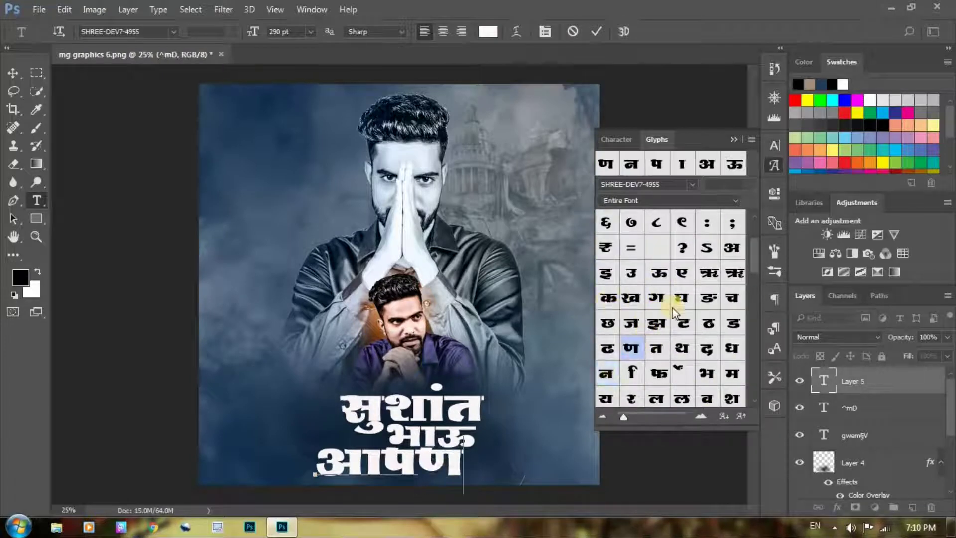
{"action": "double_click", "coordinate": [709, 338]}
{"action": "scroll", "coordinate": [719, 345], "scroll_direction": "down", "scroll_amount": 5}
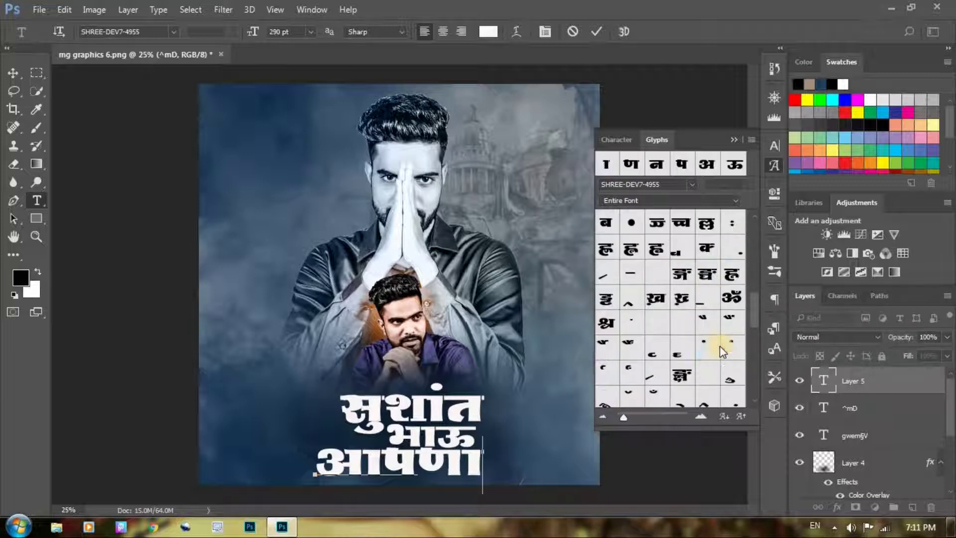
{"action": "scroll", "coordinate": [689, 345], "scroll_direction": "up", "scroll_amount": 4}
{"action": "double_click", "coordinate": [630, 322]}
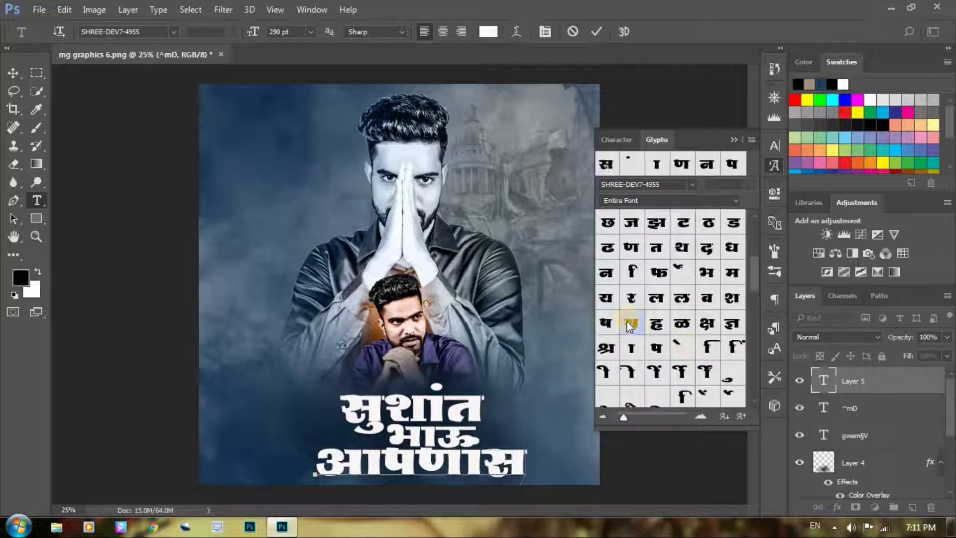
{"action": "scroll", "coordinate": [666, 338], "scroll_direction": "up", "scroll_amount": 4}
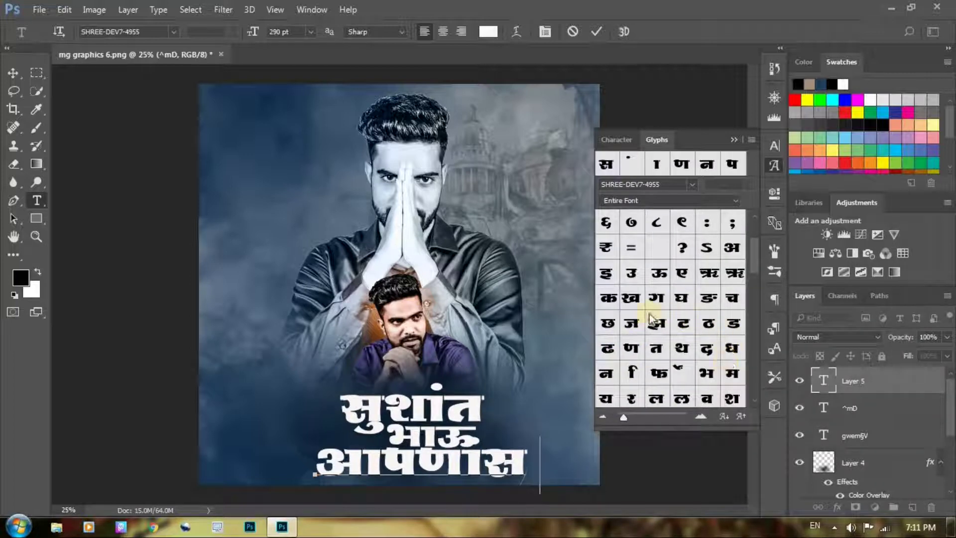
{"action": "double_click", "coordinate": [706, 397]}
{"action": "scroll", "coordinate": [662, 315], "scroll_direction": "down", "scroll_amount": 2}
{"action": "double_click", "coordinate": [631, 397]}
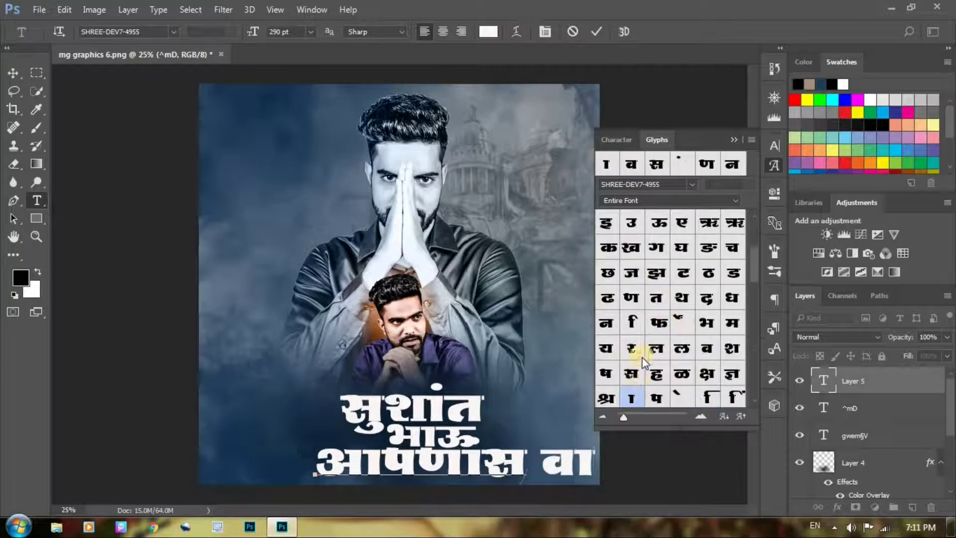
Move the greeting line lower and add ढदिव, correcting wrong vowel signs.
{"action": "left_click_drag", "start_coordinate": [284, 437], "coordinate": [160, 409]}
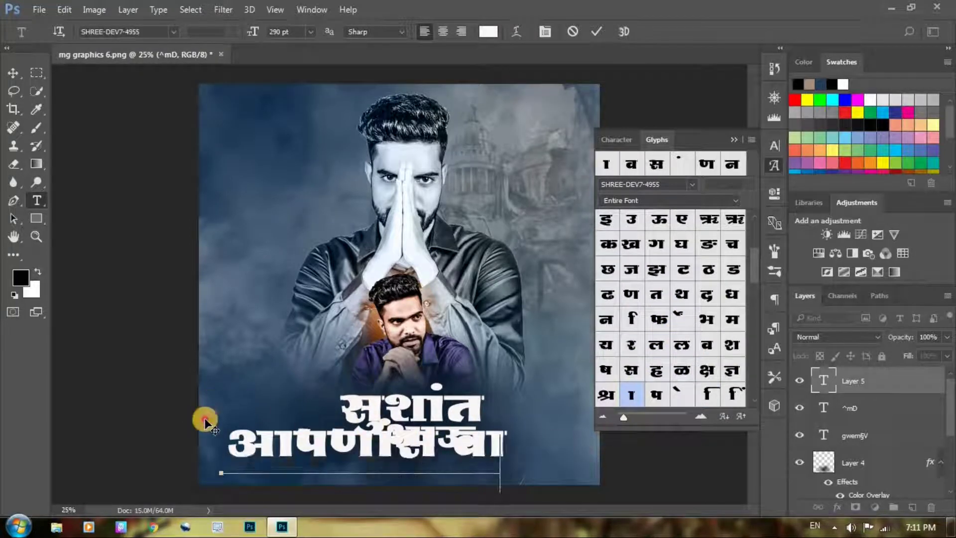
{"action": "left_click_drag", "start_coordinate": [435, 415], "coordinate": [430, 429]}
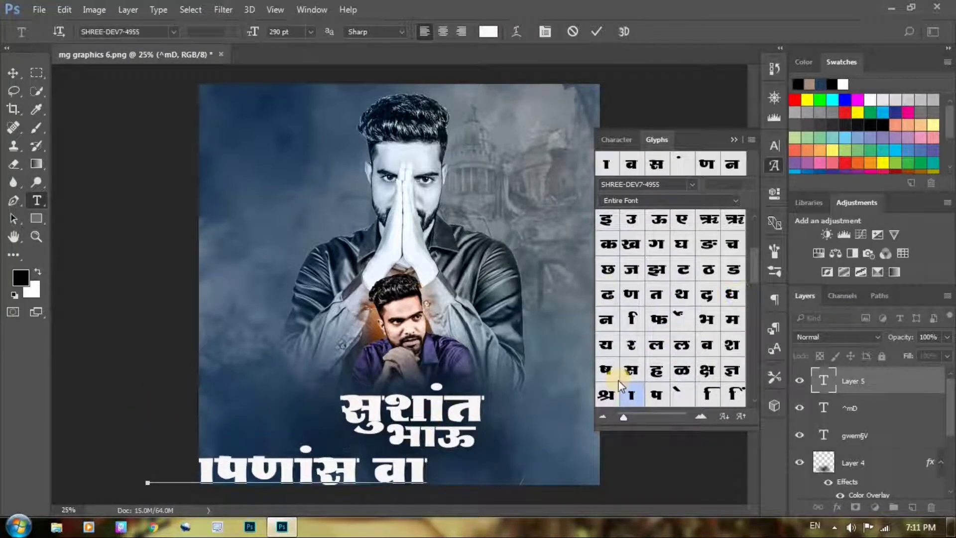
{"action": "double_click", "coordinate": [603, 295]}
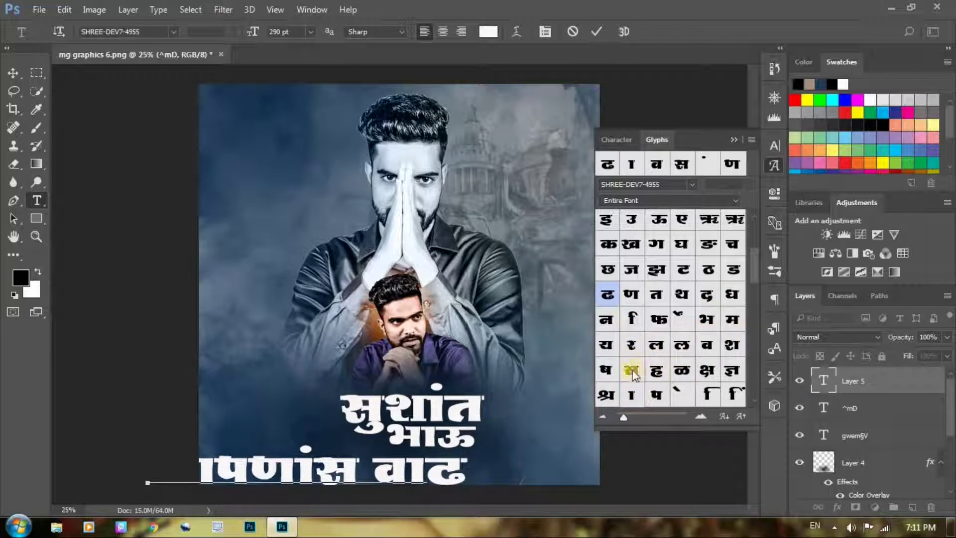
{"action": "double_click", "coordinate": [633, 318]}
{"action": "double_click", "coordinate": [706, 295]}
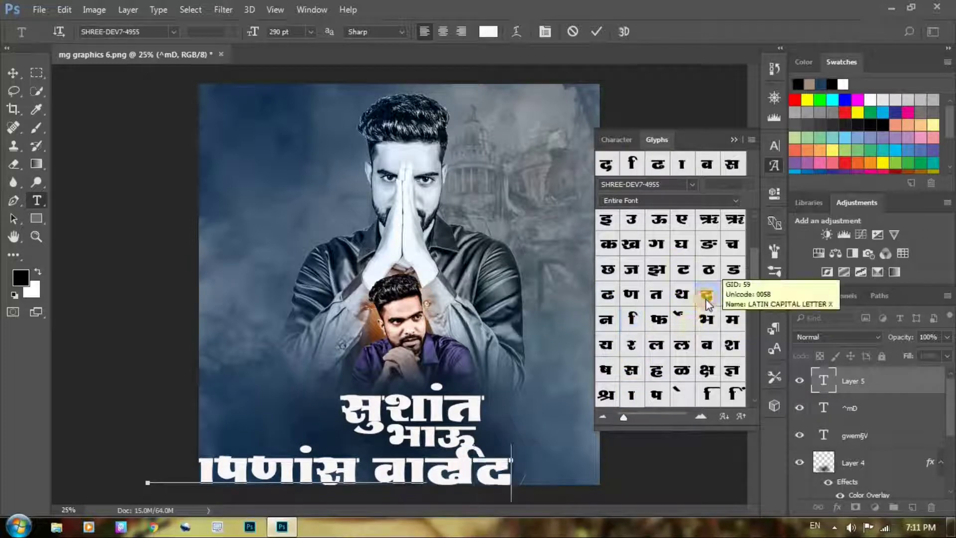
{"action": "key", "text": "BackSpace"}
{"action": "double_click", "coordinate": [708, 293]}
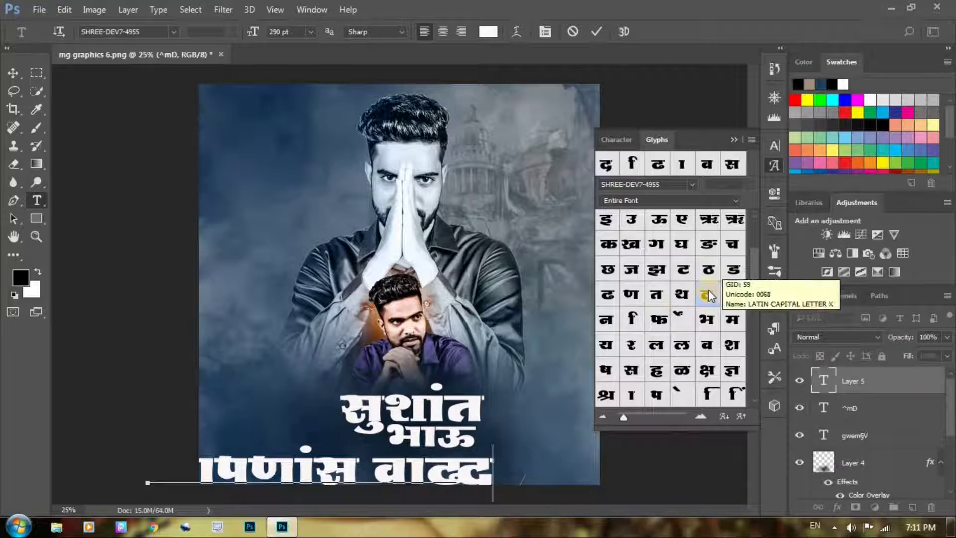
{"action": "scroll", "coordinate": [677, 289], "scroll_direction": "down", "scroll_amount": 2}
{"action": "double_click", "coordinate": [605, 368]}
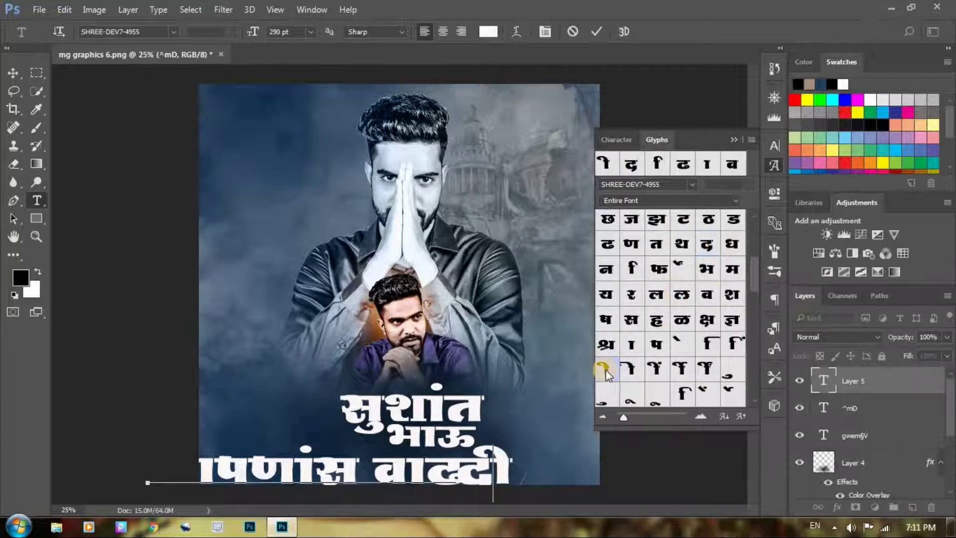
{"action": "key", "text": "BackSpace"}
{"action": "key", "text": "BackSpace"}
{"action": "double_click", "coordinate": [633, 269]}
{"action": "double_click", "coordinate": [708, 244]}
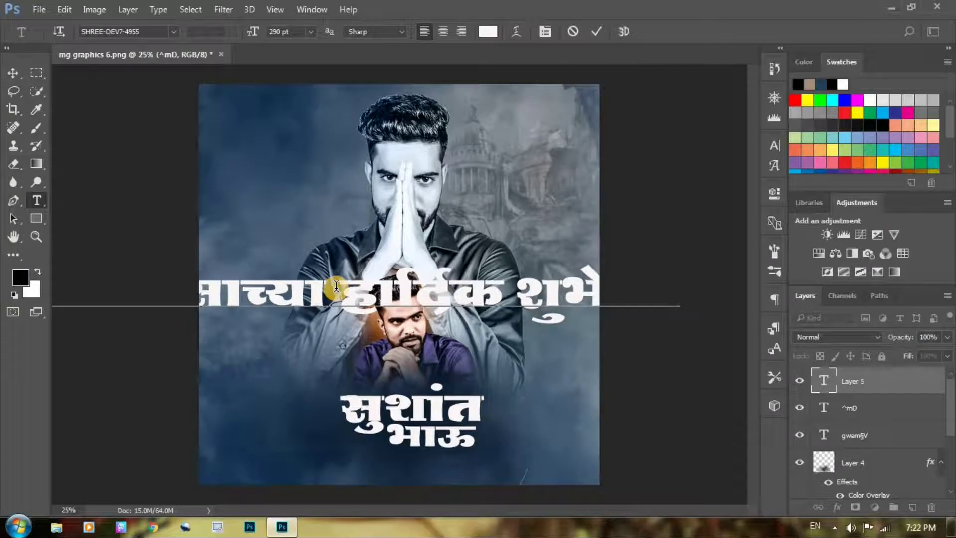
Break the greeting into two lines and select both lines.
{"action": "left_click", "coordinate": [336, 285]}
{"action": "key", "text": "Return"}
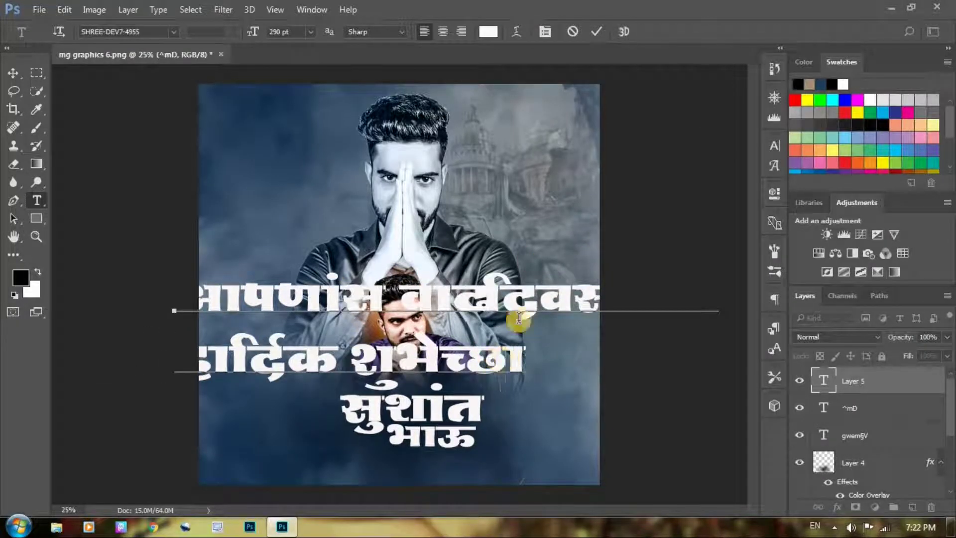
{"action": "left_click", "coordinate": [495, 321]}
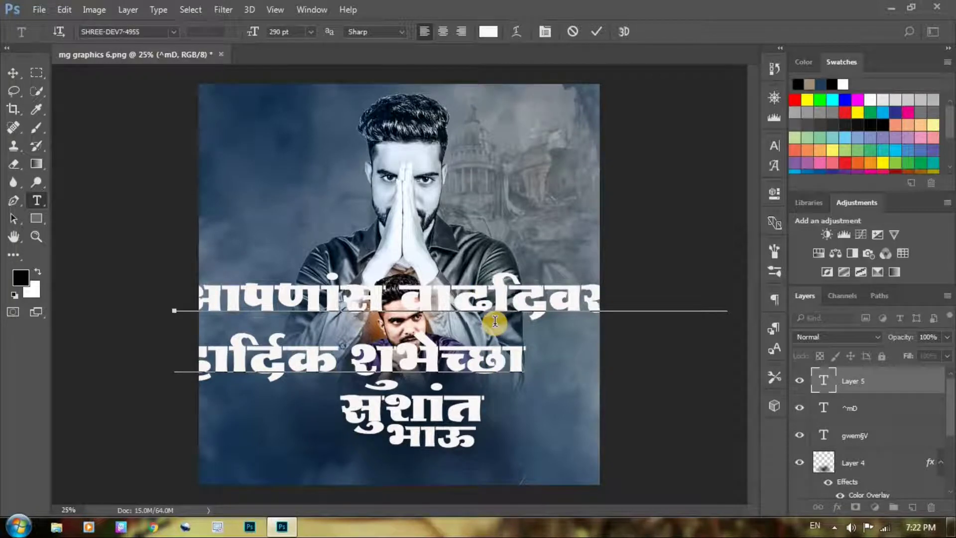
{"action": "left_click_drag", "start_coordinate": [165, 299], "coordinate": [528, 360]}
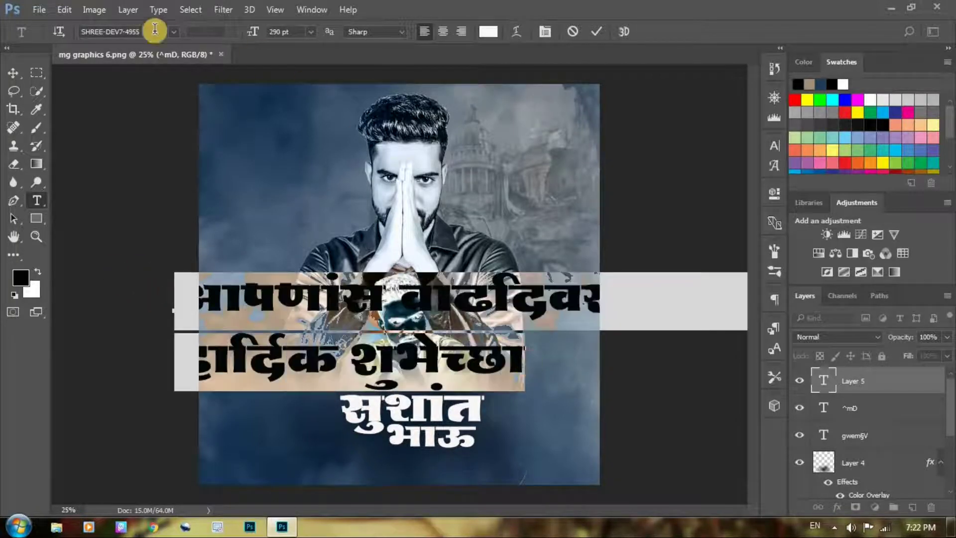
Apply SHREE-DEV-0715 to the greeting and move it up and left above the name.
{"action": "left_click", "coordinate": [173, 32]}
{"action": "left_click", "coordinate": [201, 75]}
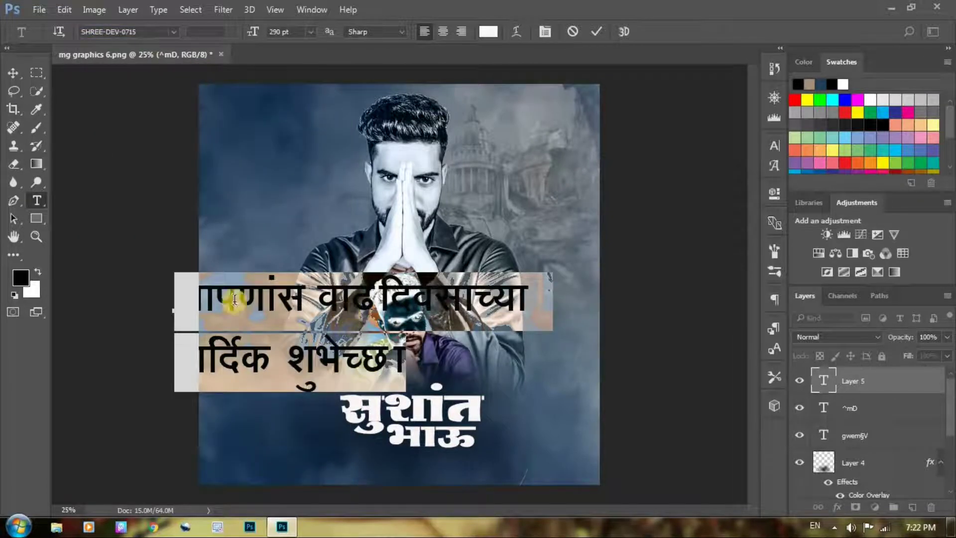
{"action": "left_click", "coordinate": [254, 358]}
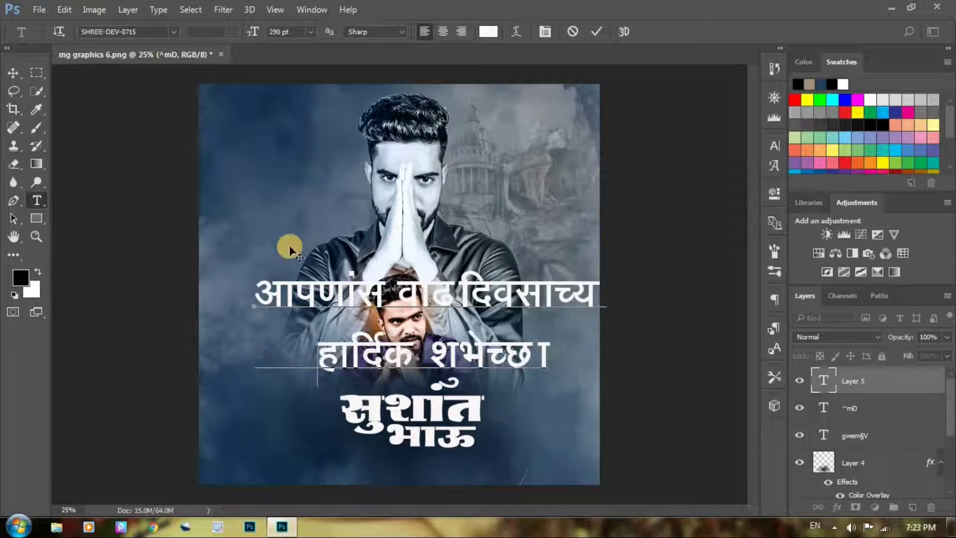
{"action": "left_click_drag", "start_coordinate": [289, 242], "coordinate": [265, 233]}
Select both greeting lines and set their line spacing to 48 pt.
{"action": "left_click", "coordinate": [775, 147]}
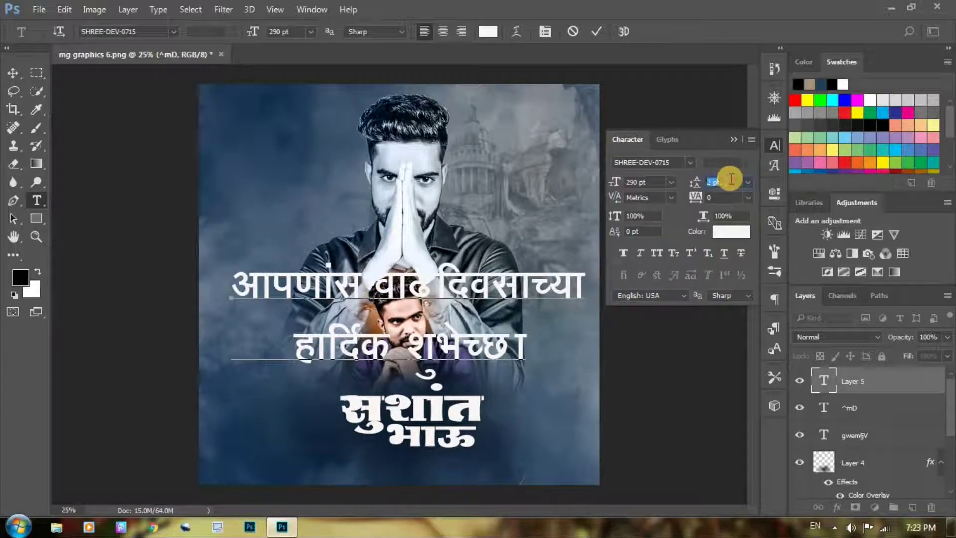
{"action": "left_click_drag", "start_coordinate": [283, 343], "coordinate": [549, 363]}
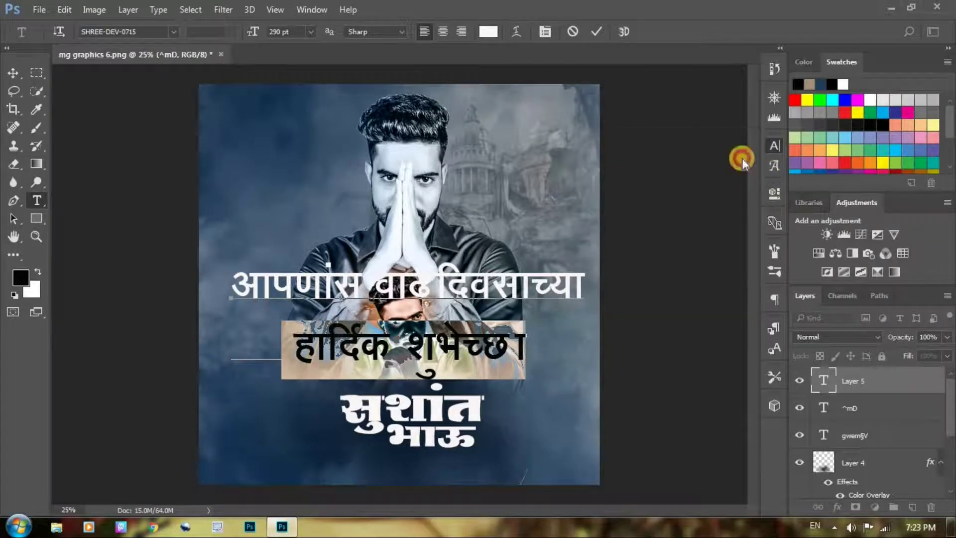
{"action": "left_click_drag", "start_coordinate": [232, 284], "coordinate": [523, 363]}
{"action": "left_click", "coordinate": [774, 146]}
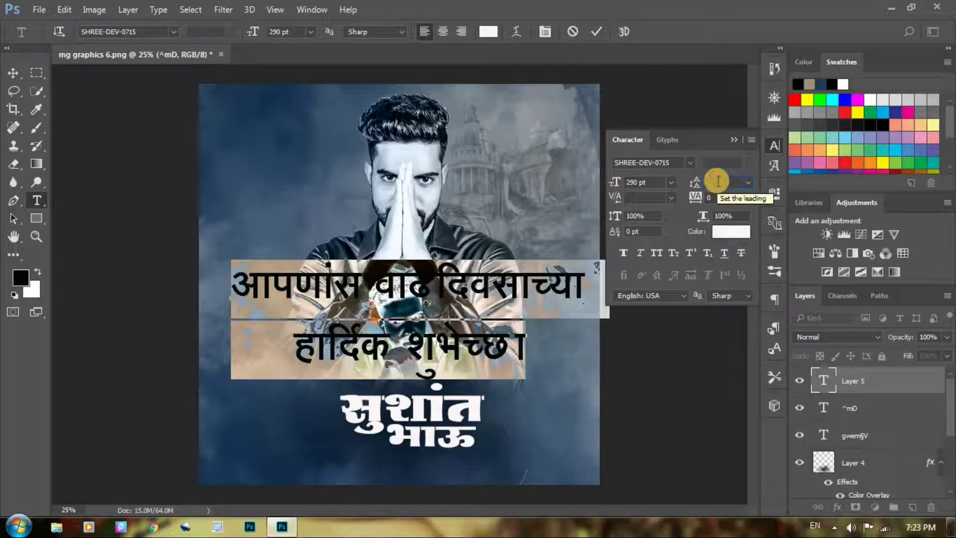
{"action": "left_click", "coordinate": [748, 183]}
{"action": "left_click", "coordinate": [733, 396]}
{"action": "type", "text": "56"}
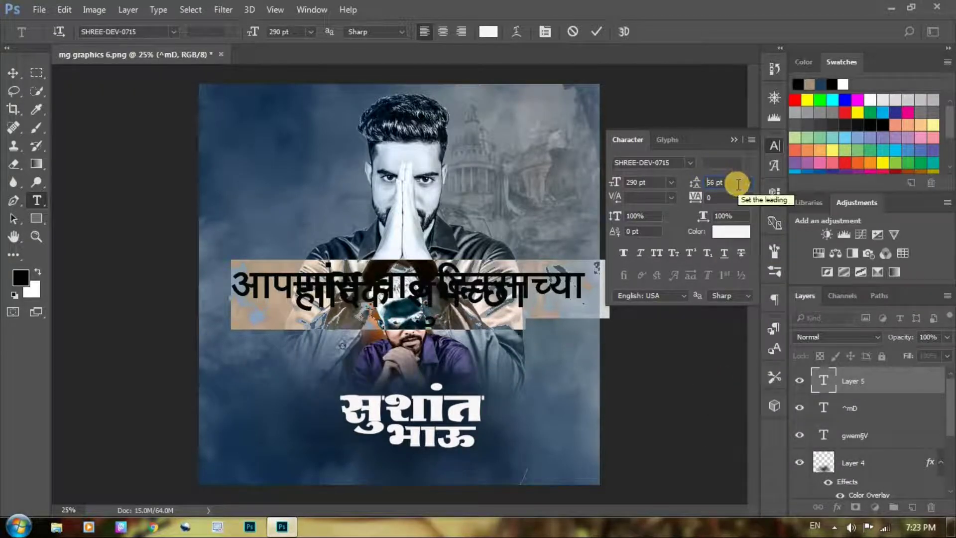
Fine-tune the line spacing value by scrolling, then finish the edit.
{"action": "left_click", "coordinate": [731, 182]}
{"action": "scroll", "coordinate": [731, 183], "scroll_direction": "up", "scroll_amount": 2}
{"action": "scroll", "coordinate": [724, 182], "scroll_direction": "up", "scroll_amount": 2}
{"action": "scroll", "coordinate": [718, 182], "scroll_direction": "up", "scroll_amount": 2}
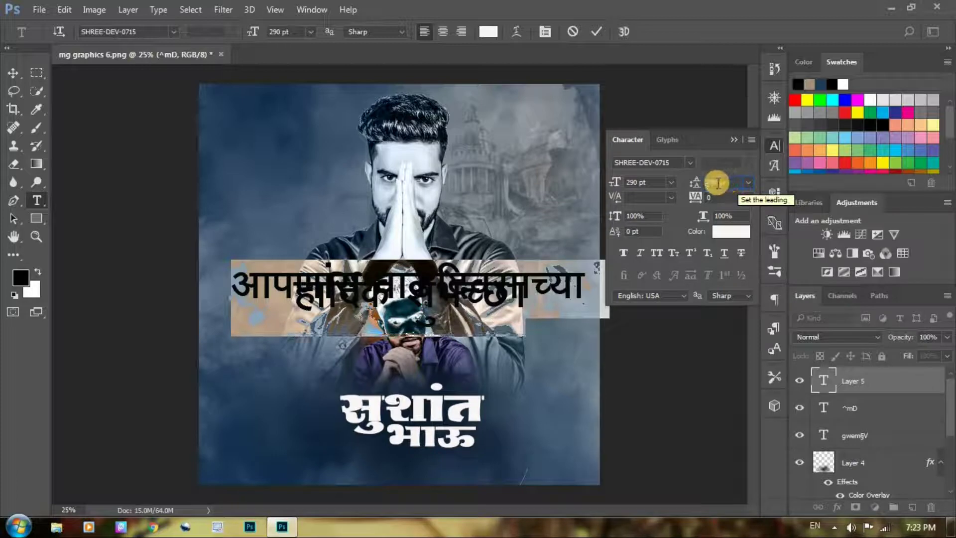
{"action": "scroll", "coordinate": [716, 183], "scroll_direction": "up", "scroll_amount": 2}
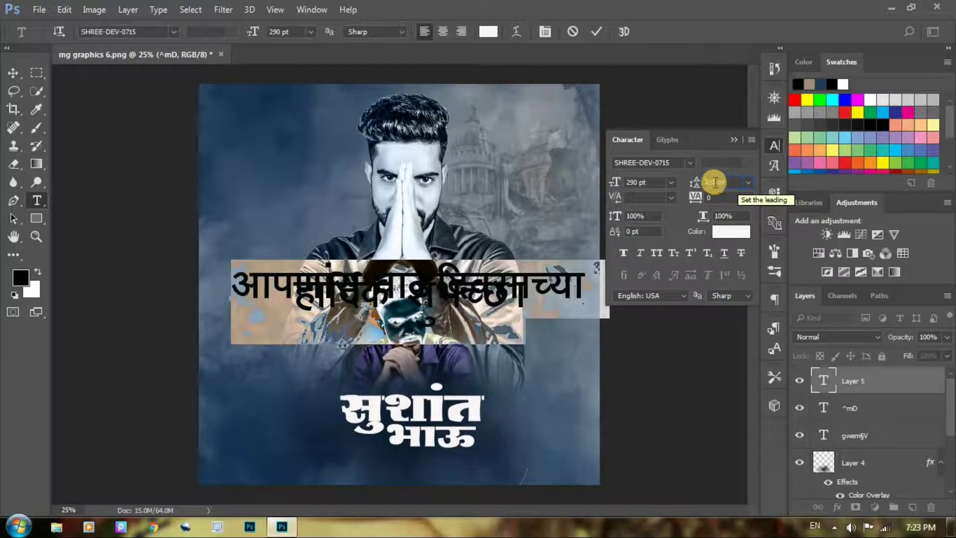
{"action": "scroll", "coordinate": [715, 182], "scroll_direction": "up", "scroll_amount": 2}
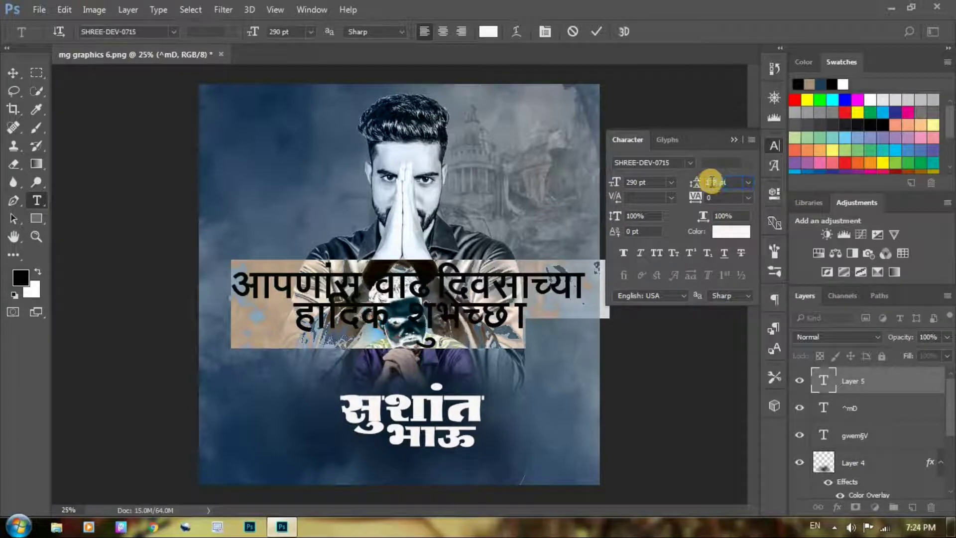
{"action": "scroll", "coordinate": [712, 181], "scroll_direction": "up", "scroll_amount": 2}
{"action": "scroll", "coordinate": [709, 179], "scroll_direction": "up", "scroll_amount": 2}
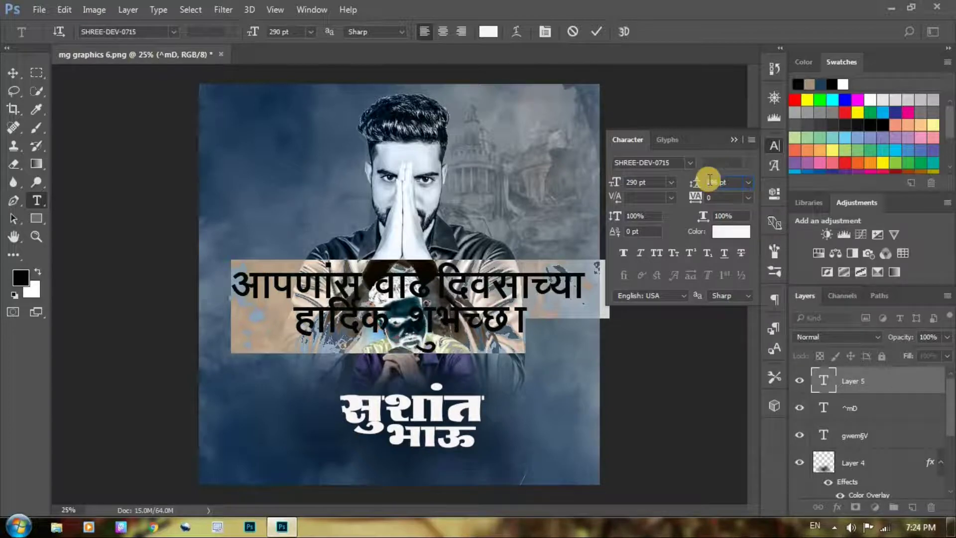
{"action": "scroll", "coordinate": [709, 180], "scroll_direction": "up", "scroll_amount": 2}
{"action": "scroll", "coordinate": [709, 180], "scroll_direction": "up", "scroll_amount": 2}
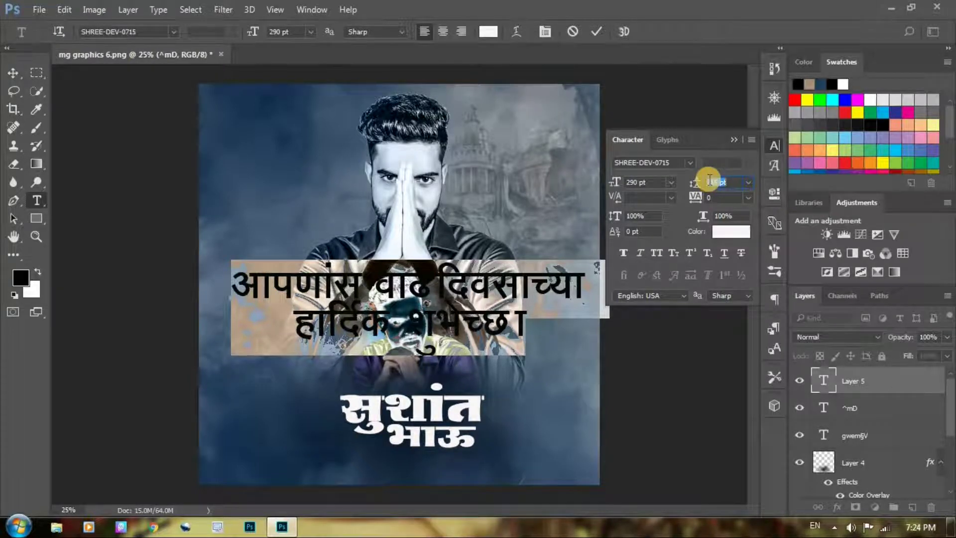
{"action": "left_click", "coordinate": [774, 145]}
{"action": "left_click", "coordinate": [512, 321]}
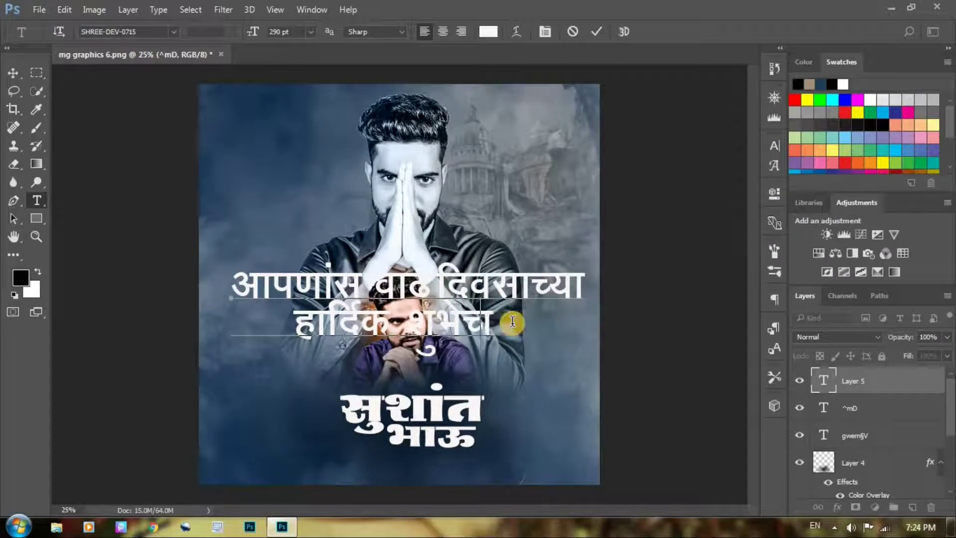
Correct the spelling of शुभेच्छा and check the greeting's letter spacing.
{"action": "key", "text": "BackSpace"}
{"action": "type", "text": "्छा"}
{"action": "left_click", "coordinate": [774, 145]}
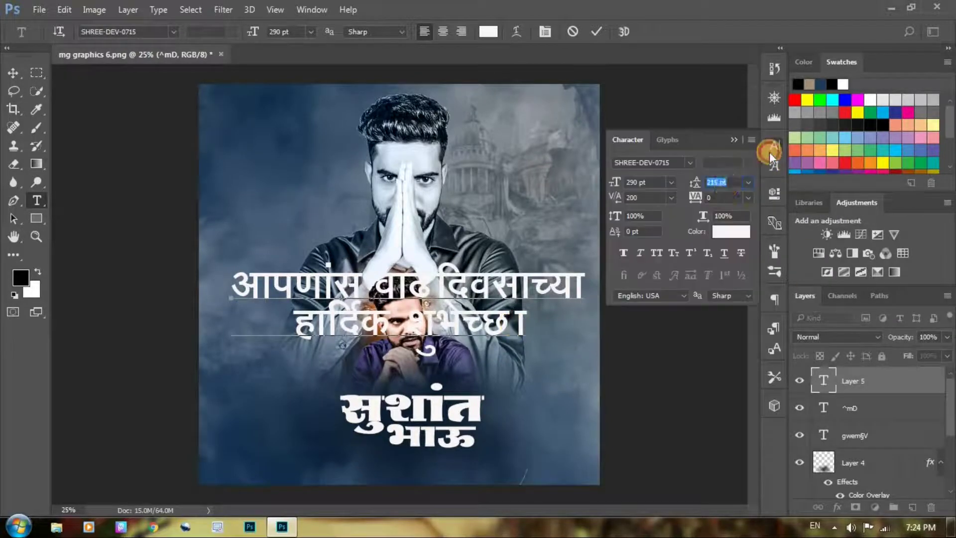
{"action": "left_click", "coordinate": [722, 200]}
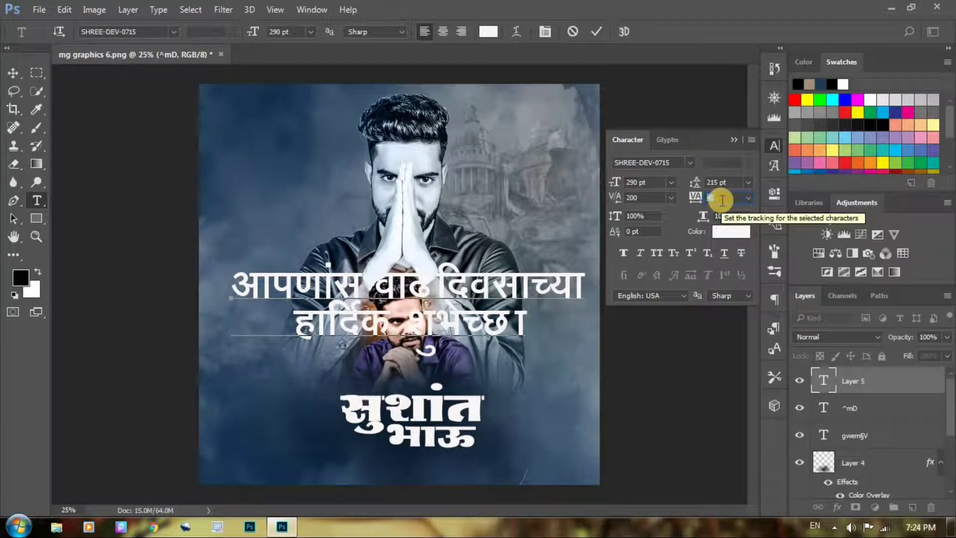
{"action": "left_click", "coordinate": [774, 145]}
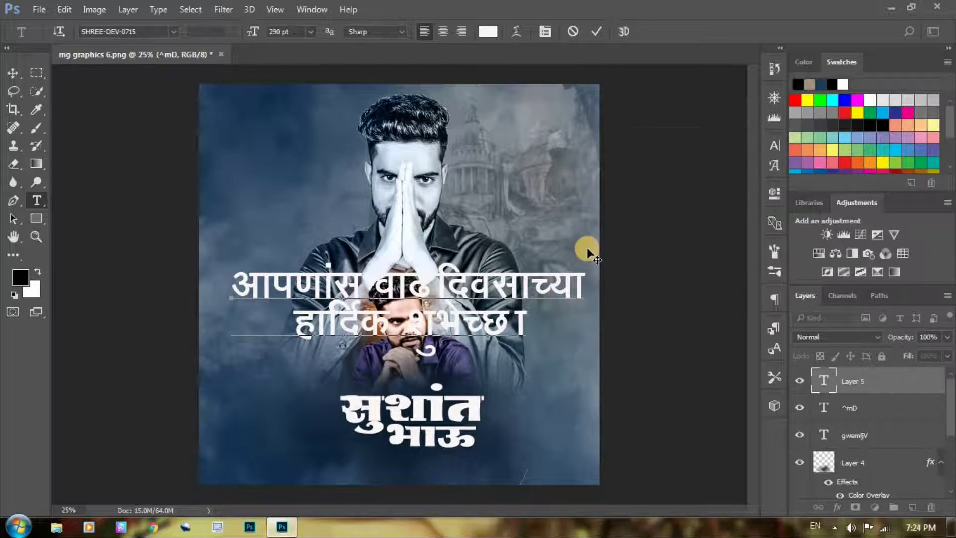
Shift the greeting block right and delete stray characters from both lines.
{"action": "left_click", "coordinate": [513, 319]}
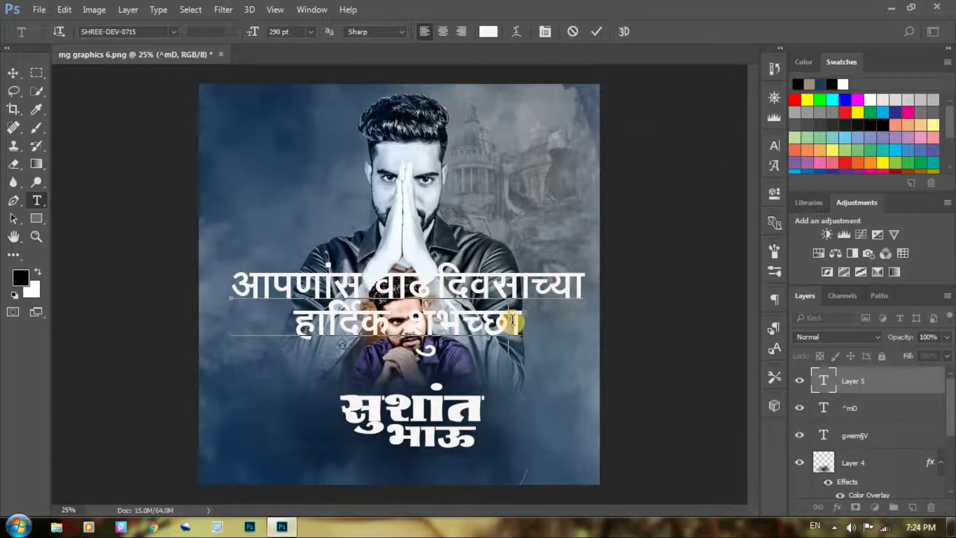
{"action": "left_click_drag", "start_coordinate": [429, 271], "coordinate": [487, 264]}
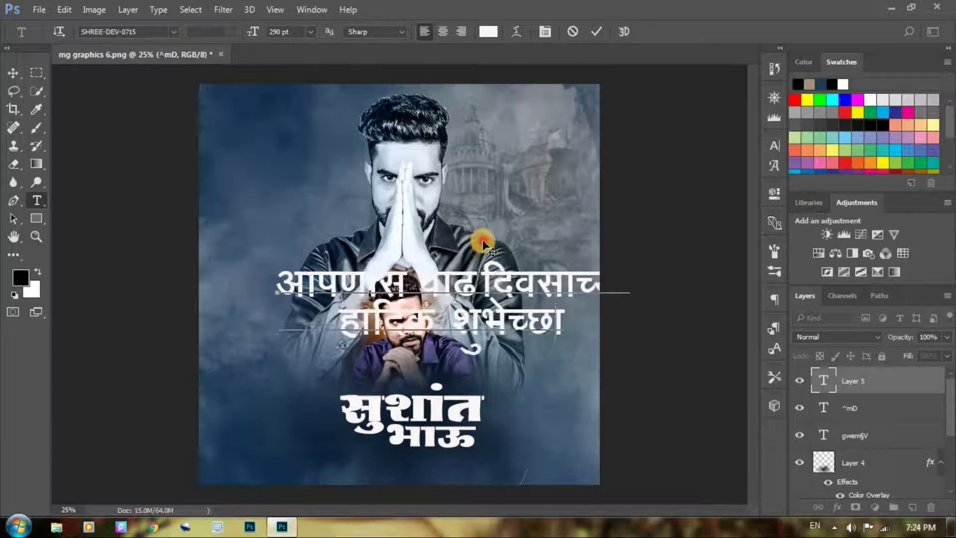
{"action": "key", "text": "BackSpace"}
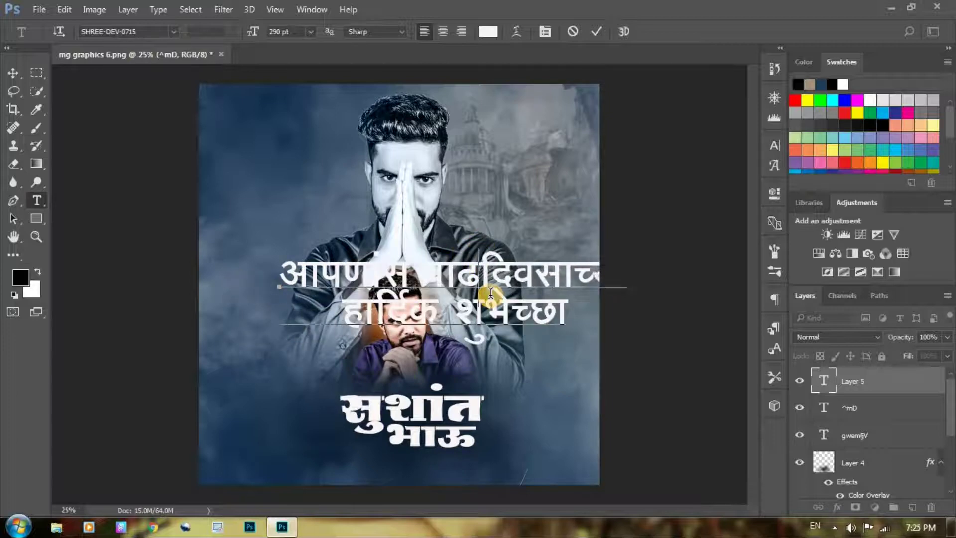
{"action": "left_click", "coordinate": [481, 329]}
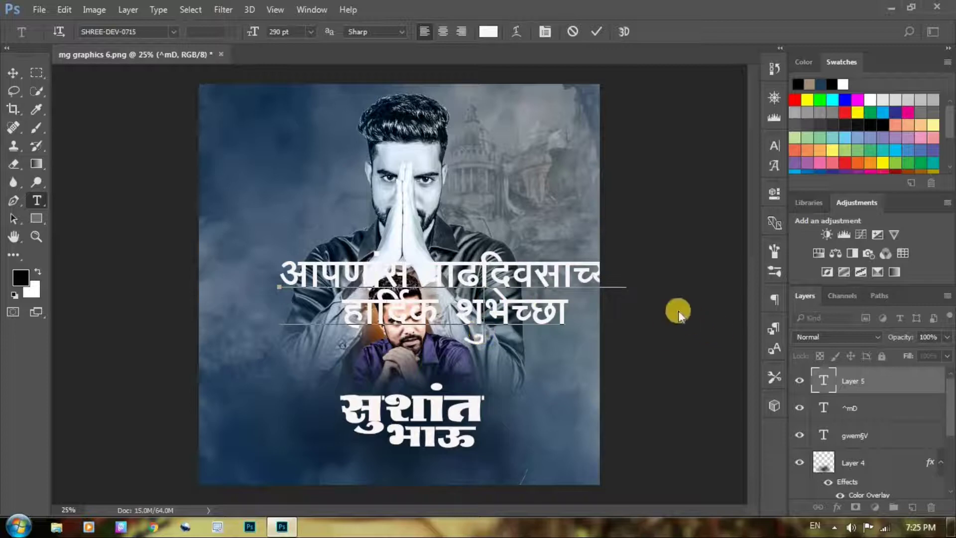
{"action": "key", "text": "BackSpace"}
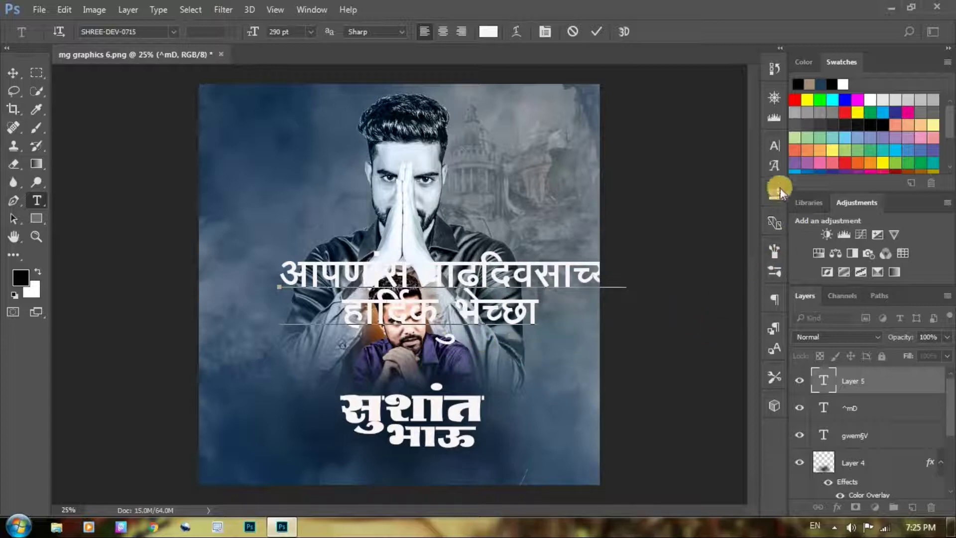
Commit the greeting, move it down, and scale it to about a third.
{"action": "key", "text": "ctrl+Return"}
{"action": "left_click_drag", "start_coordinate": [438, 299], "coordinate": [459, 415]}
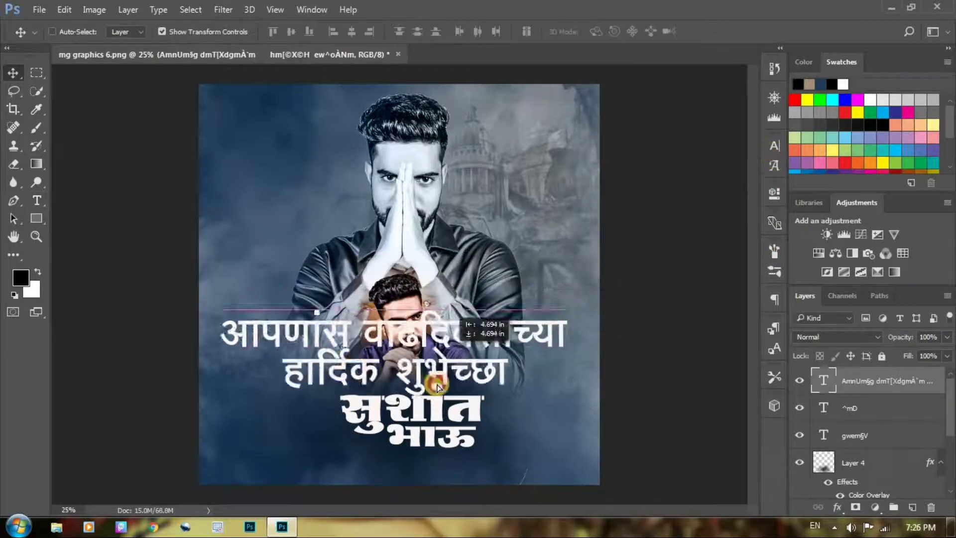
{"action": "mouse_move", "coordinate": [578, 373]}
{"action": "left_mouse_down"}
{"action": "mouse_move", "coordinate": [273, 429]}
{"action": "mouse_move", "coordinate": [495, 450]}
{"action": "left_mouse_up"}
{"action": "key", "text": "Return"}
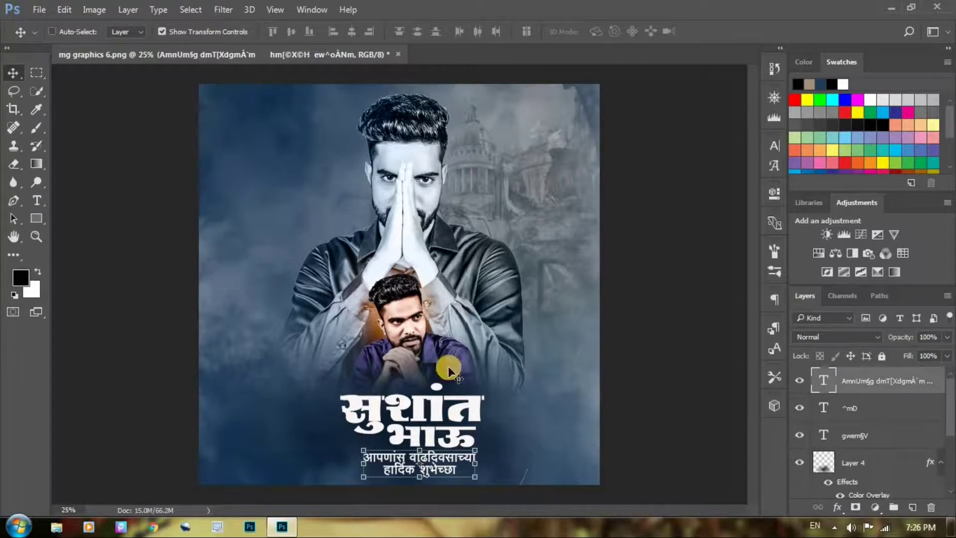
Reposition and resize the greeting text layer under भाऊ, then lock it.
{"action": "scroll", "coordinate": [879, 433], "scroll_direction": "down", "scroll_amount": 2}
{"action": "left_click", "coordinate": [881, 453]}
{"action": "scroll", "coordinate": [881, 424], "scroll_direction": "down", "scroll_amount": 2}
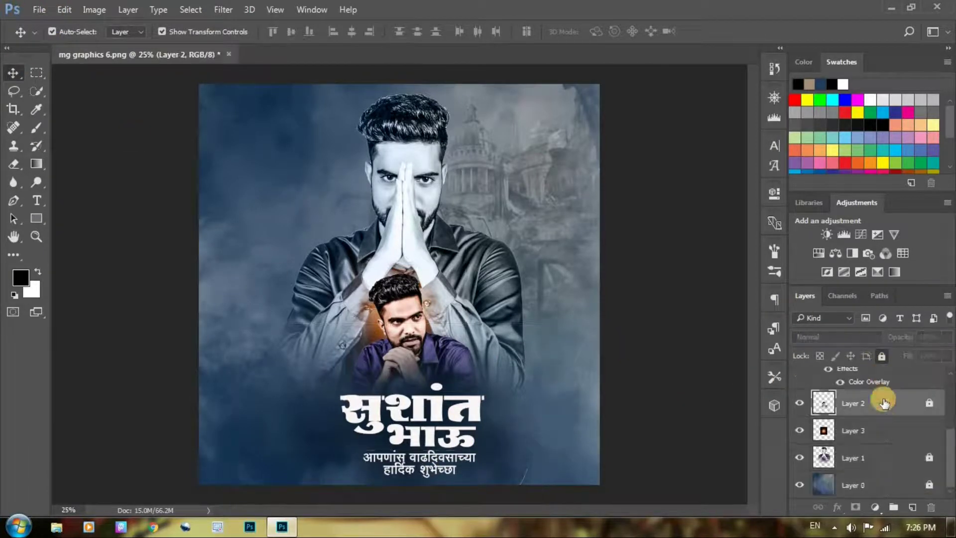
{"action": "scroll", "coordinate": [886, 399], "scroll_direction": "up", "scroll_amount": 4}
{"action": "left_click_drag", "start_coordinate": [502, 437], "coordinate": [497, 429]}
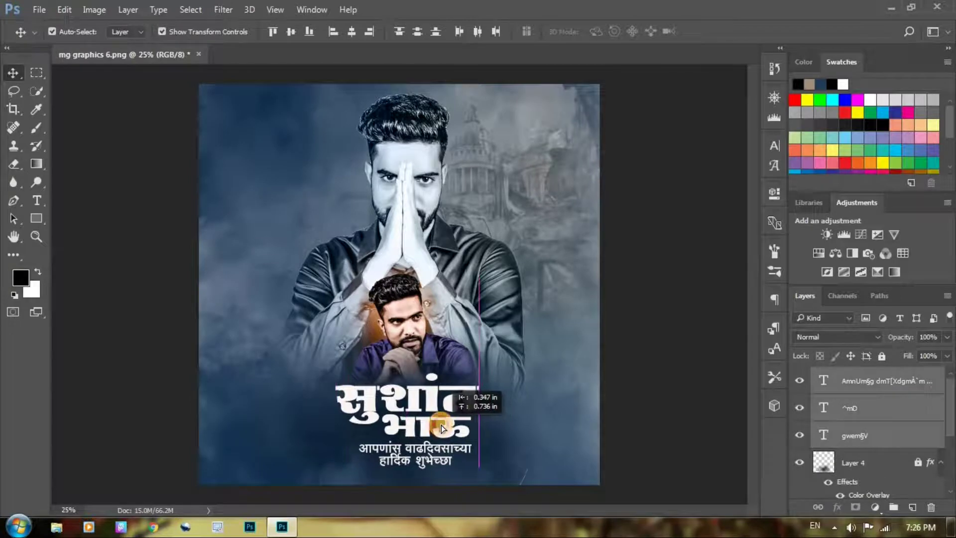
{"action": "left_click", "coordinate": [877, 380]}
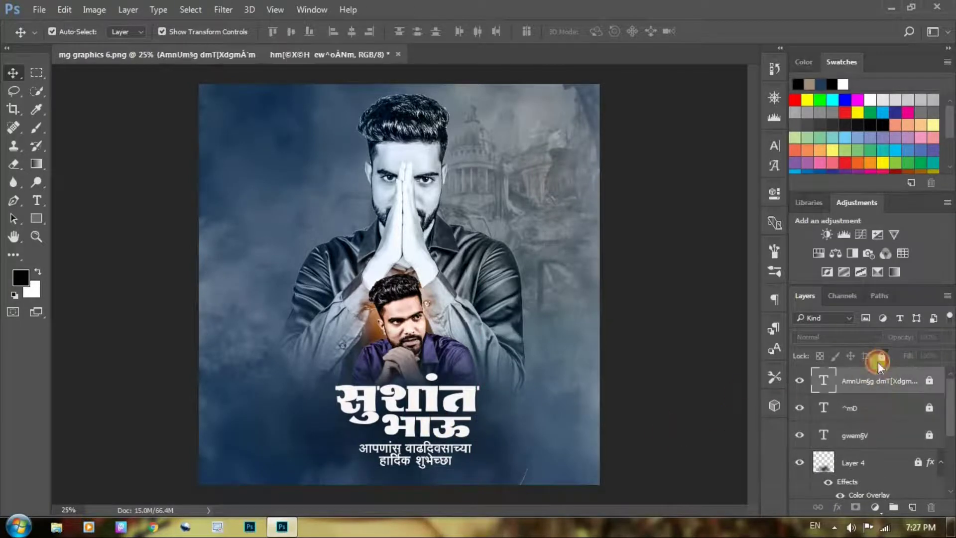
{"action": "mouse_move", "coordinate": [449, 468]}
{"action": "left_mouse_down"}
{"action": "mouse_move", "coordinate": [461, 455]}
{"action": "mouse_move", "coordinate": [413, 438]}
{"action": "mouse_move", "coordinate": [447, 448]}
{"action": "mouse_move", "coordinate": [457, 432]}
{"action": "mouse_move", "coordinate": [455, 453]}
{"action": "left_mouse_up"}
{"action": "key", "text": "Return"}
{"action": "key", "text": "Return"}
{"action": "key", "text": "Return"}
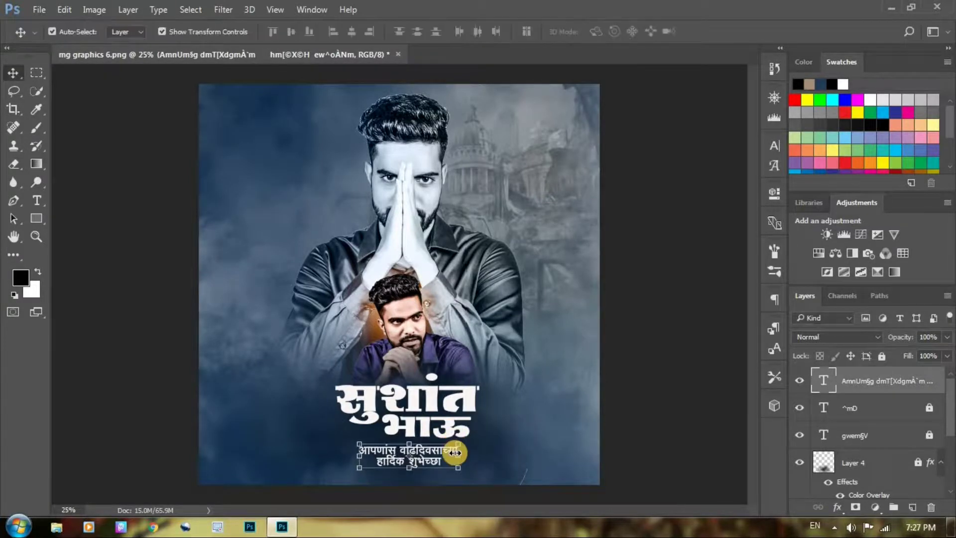
{"action": "left_click", "coordinate": [883, 356]}
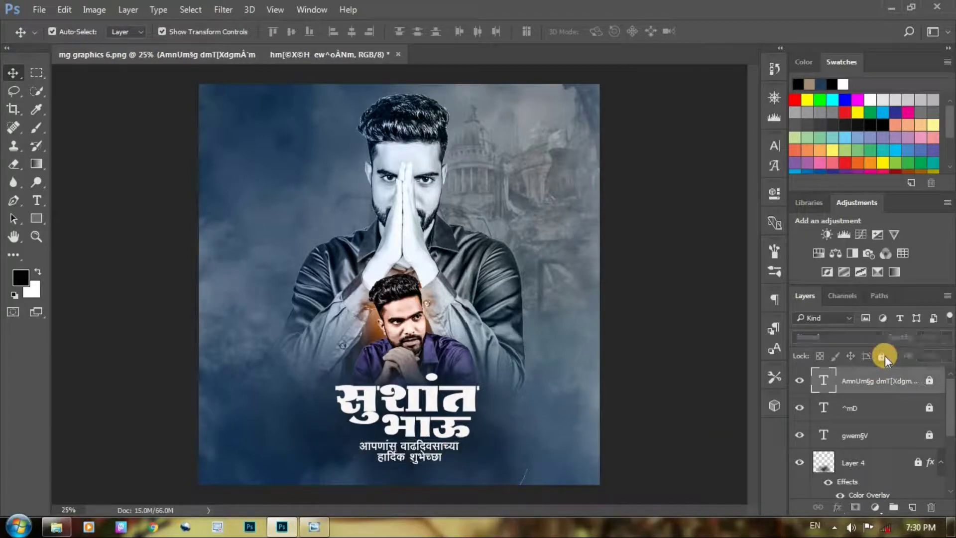
Start a new text line at the banner's top-left in Arial at 60 pt.
{"action": "left_click", "coordinate": [396, 52]}
{"action": "left_click", "coordinate": [487, 197]}
{"action": "left_click", "coordinate": [39, 10]}
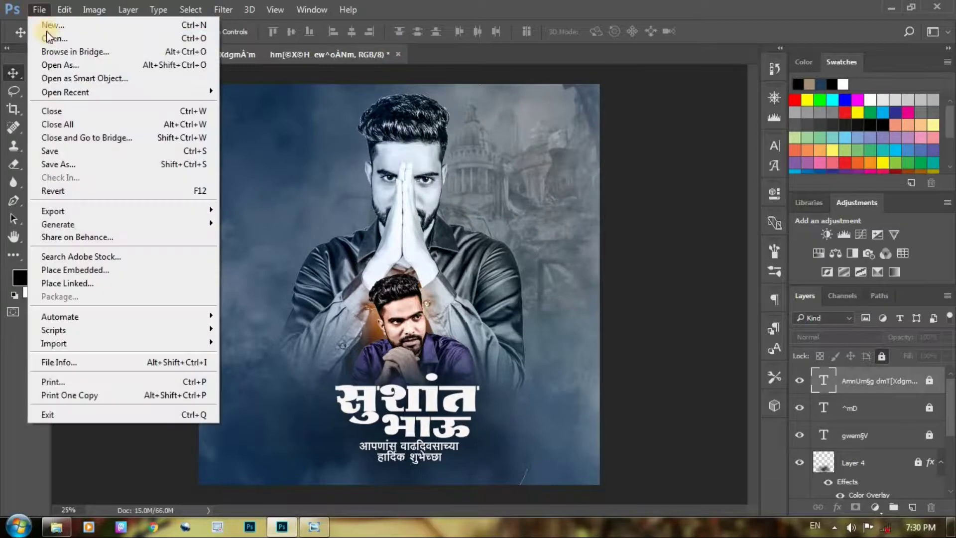
{"action": "left_click", "coordinate": [66, 230]}
{"action": "left_click", "coordinate": [37, 200]}
{"action": "left_click", "coordinate": [221, 106]}
{"action": "left_click", "coordinate": [156, 32]}
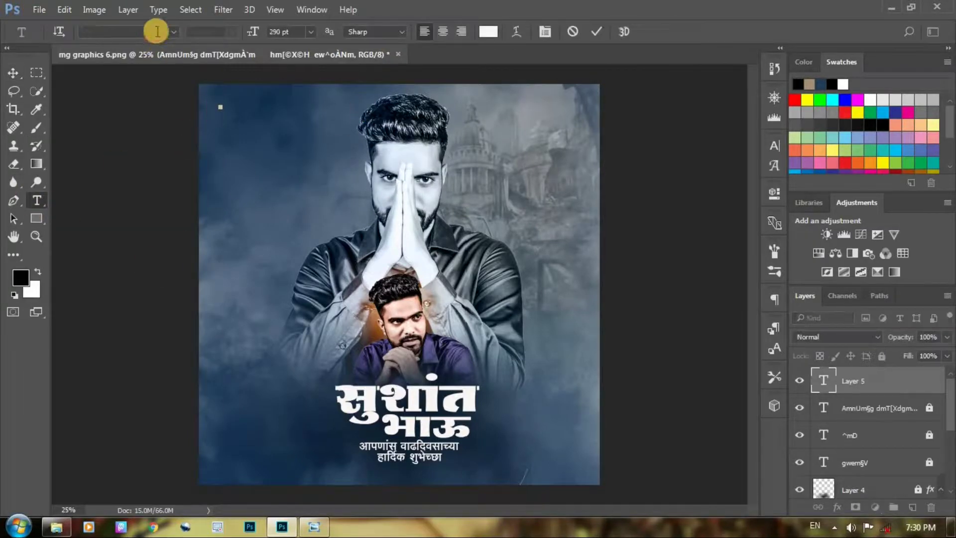
{"action": "type", "text": "arial"}
{"action": "key", "text": "Return"}
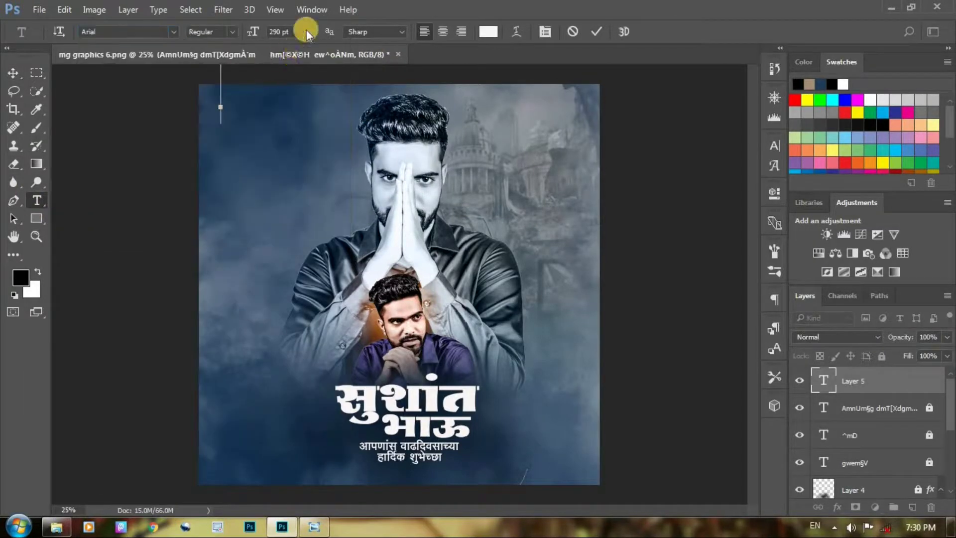
{"action": "left_click", "coordinate": [311, 31]}
{"action": "left_click", "coordinate": [313, 272]}
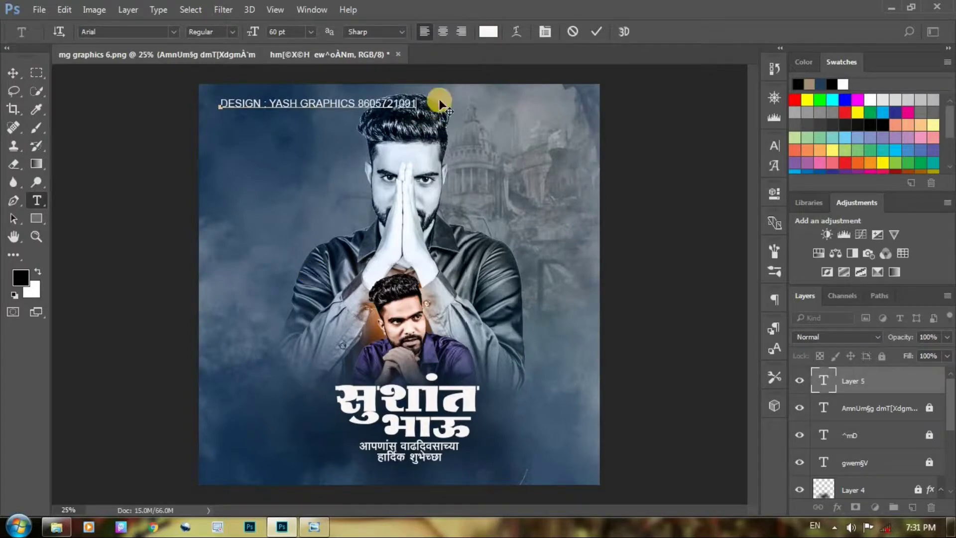
Try -200 letter spacing on the whole credit line, then restore it to 0.
{"action": "key", "text": "ctrl+a"}
{"action": "left_click", "coordinate": [774, 145]}
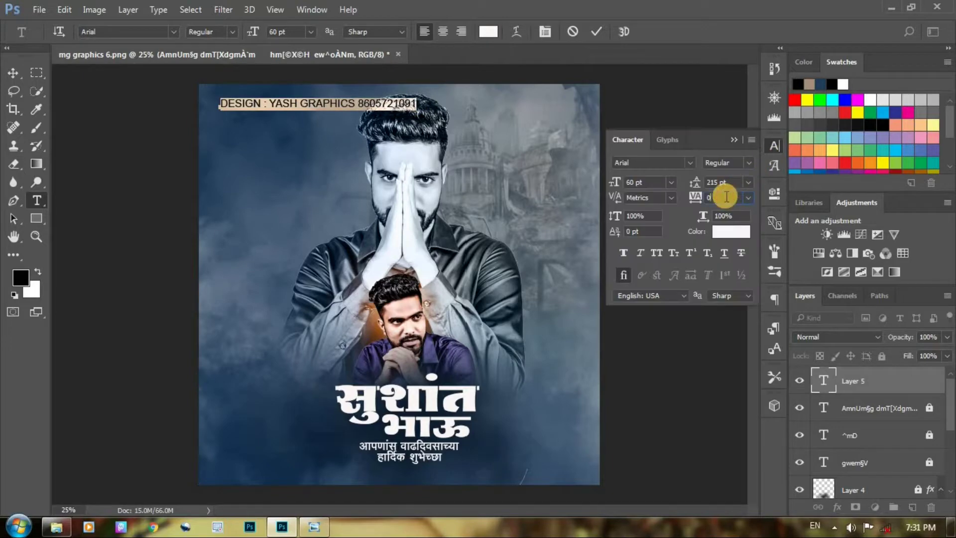
{"action": "type", "text": "-200"}
{"action": "key", "text": "Return"}
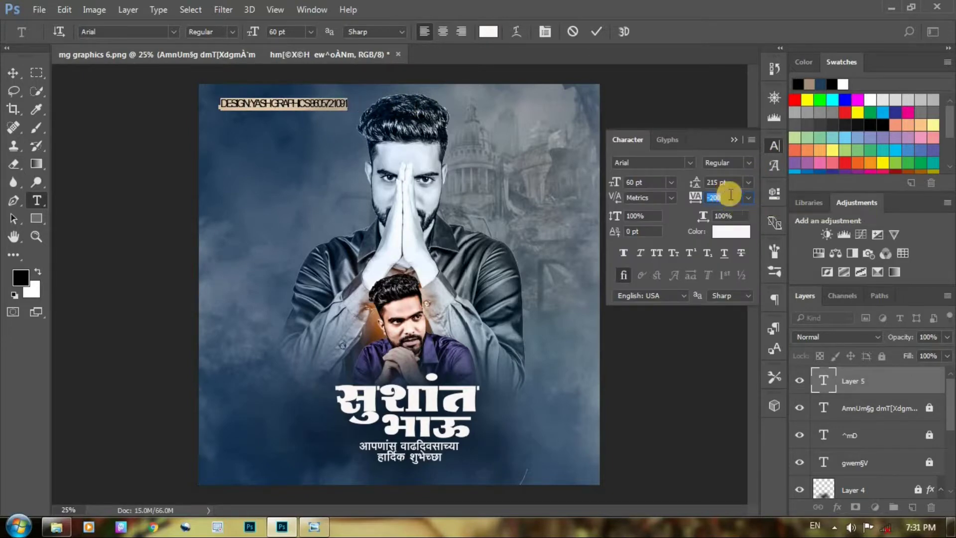
{"action": "type", "text": "0"}
{"action": "key", "text": "Return"}
{"action": "left_click", "coordinate": [775, 145]}
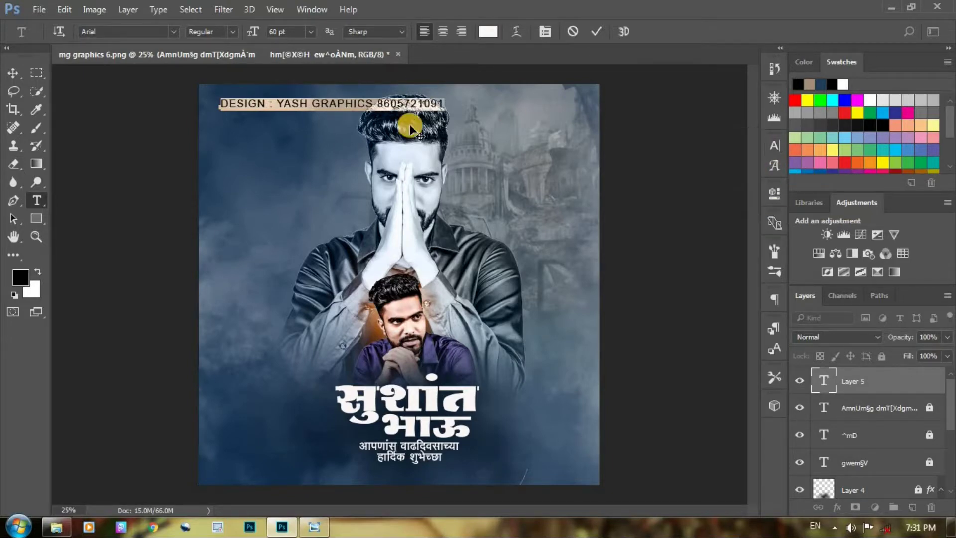
Shrink the credit text to 32 pt and commit the text layer.
{"action": "left_click", "coordinate": [291, 32]}
{"action": "scroll", "coordinate": [291, 32], "scroll_direction": "down", "scroll_amount": 13}
{"action": "scroll", "coordinate": [292, 32], "scroll_direction": "down", "scroll_amount": 7}
{"action": "scroll", "coordinate": [293, 33], "scroll_direction": "down", "scroll_amount": 8}
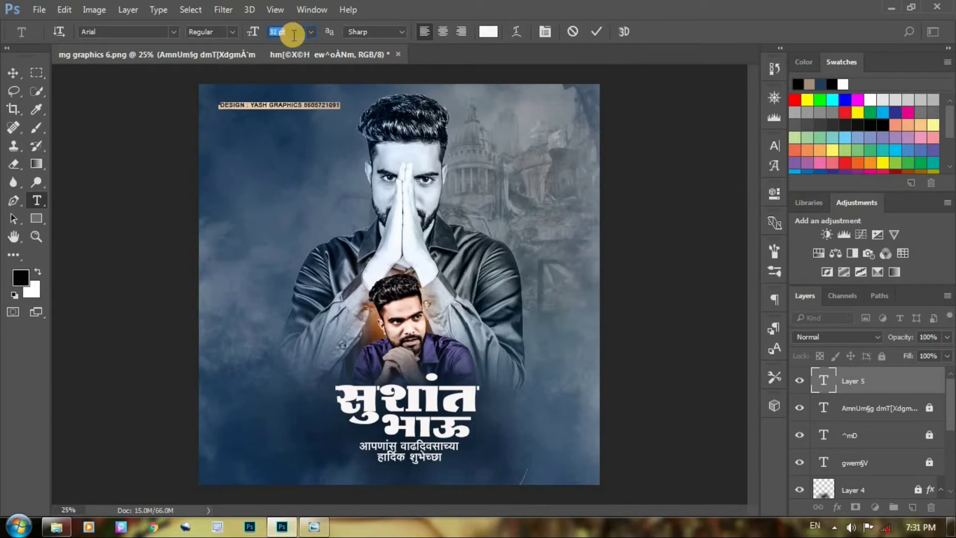
{"action": "left_click", "coordinate": [13, 72]}
{"action": "left_click", "coordinate": [259, 106]}
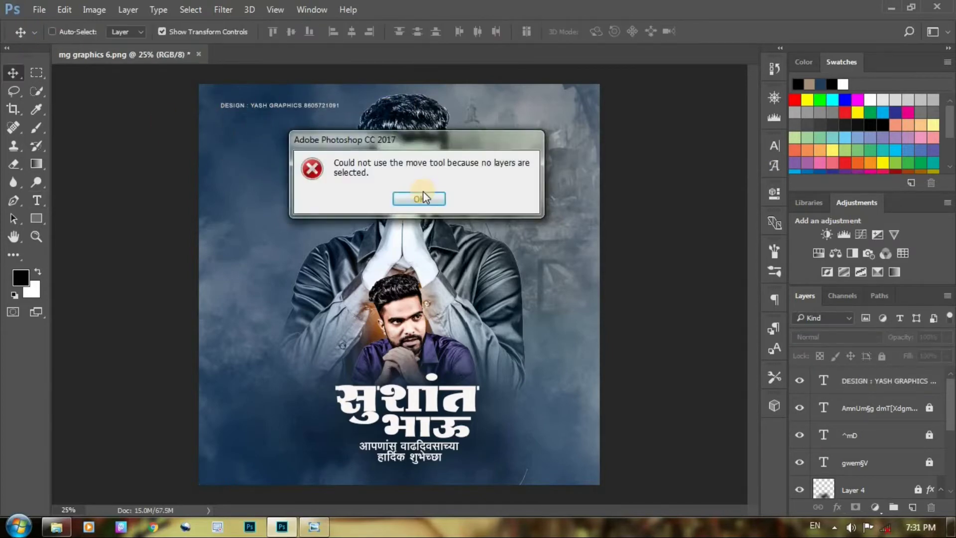